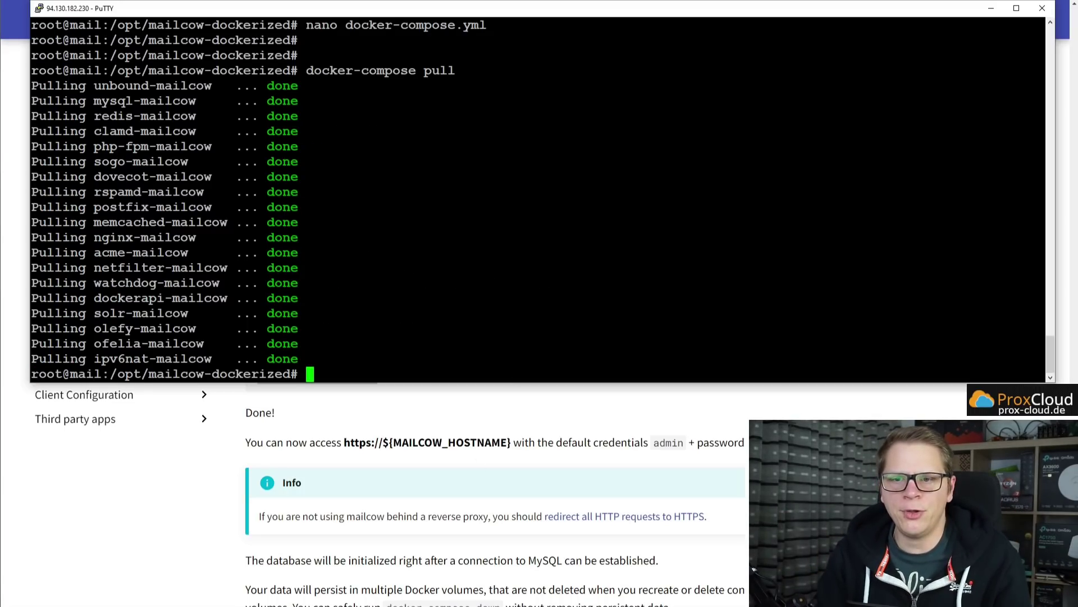
Start mailcow detached with docker-compose up -d and wait until every container reports done.
{"action": "key", "text": "Return"}
{"action": "key", "text": "Return"}
{"action": "key", "text": "Return"}
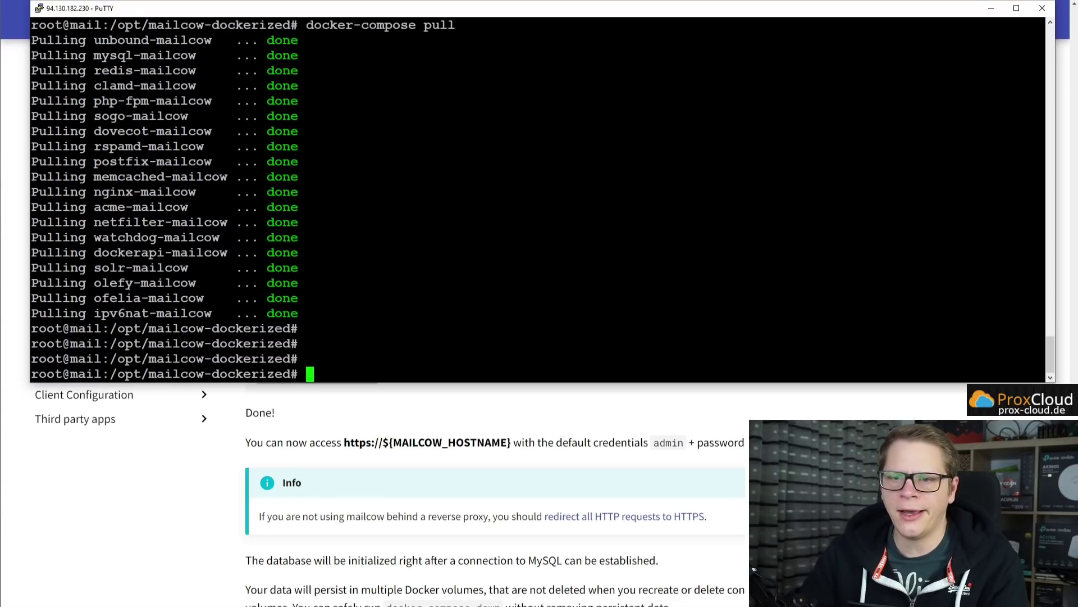
{"action": "type", "text": "docker-compose up -d"}
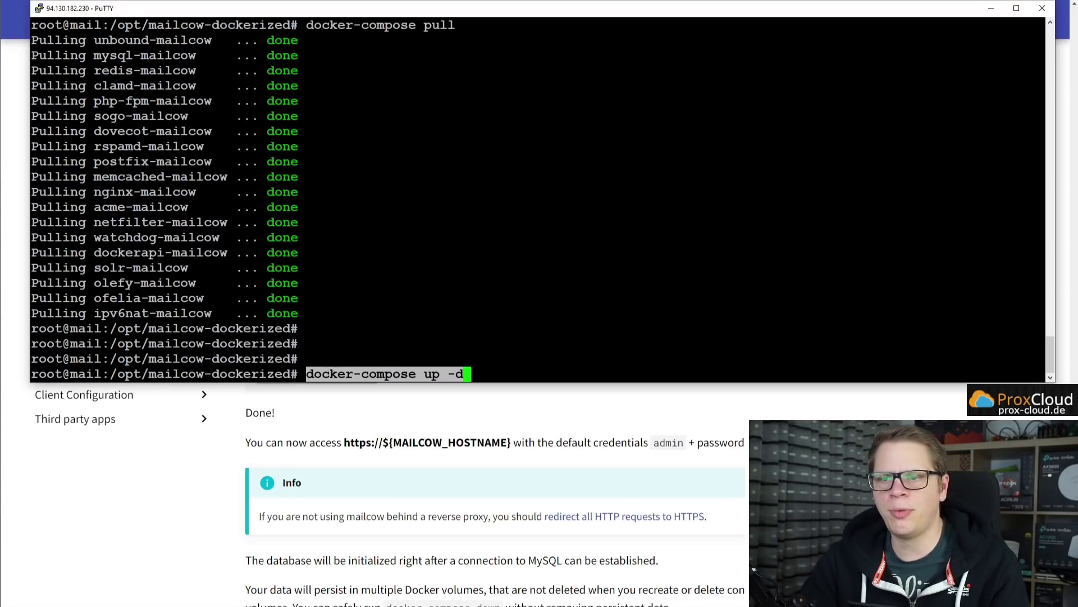
{"action": "key", "text": "Return"}
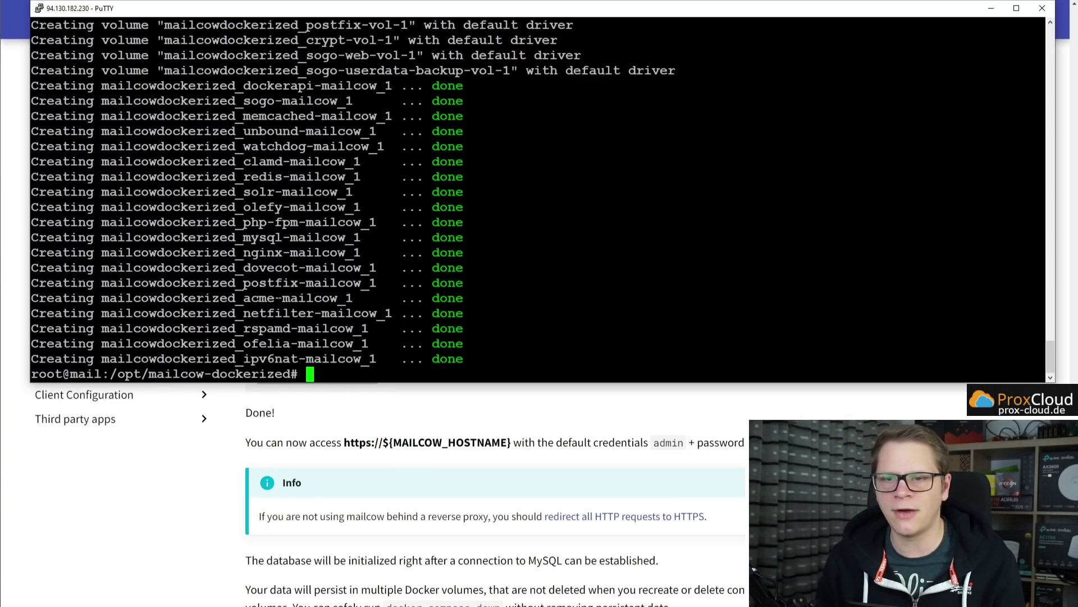
{"action": "key", "text": "Return"}
{"action": "key", "text": "Return"}
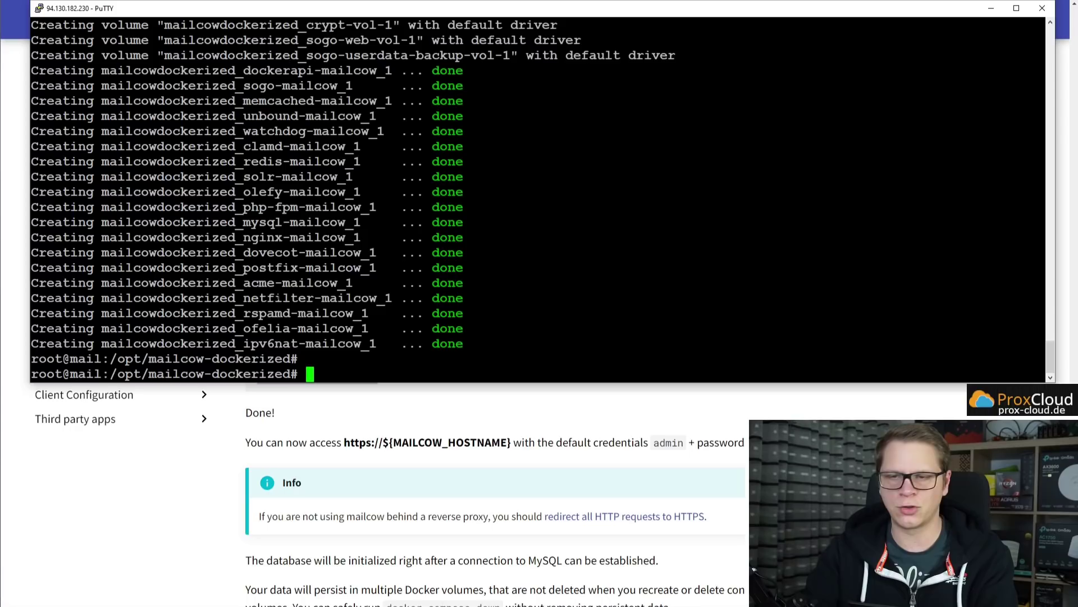
List all containers with docker ps -a and scroll through their status output.
{"action": "type", "text": "docker ps -a"}
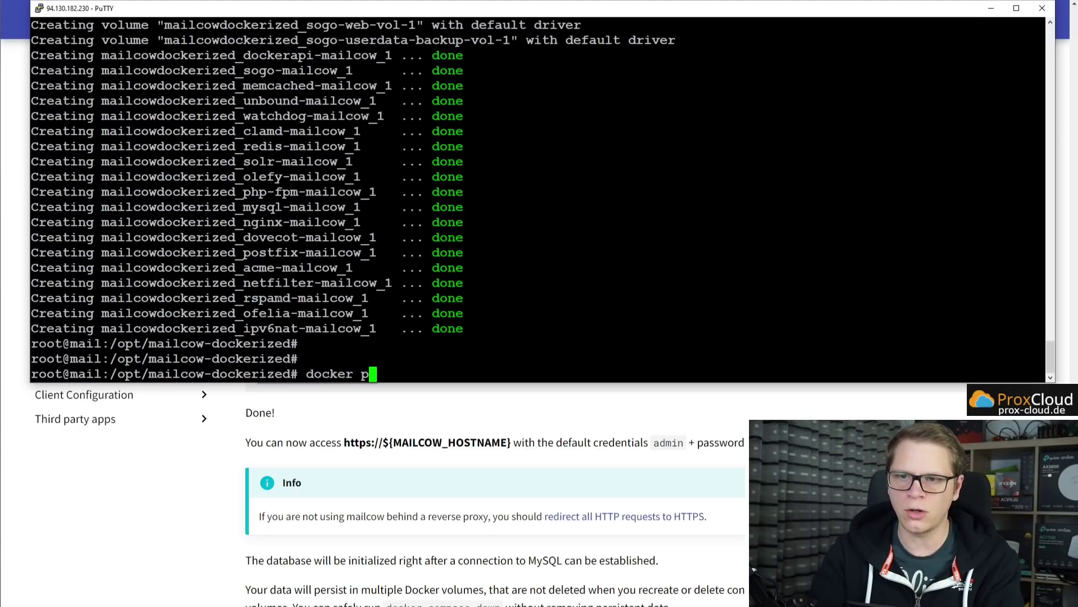
{"action": "key", "text": "Return"}
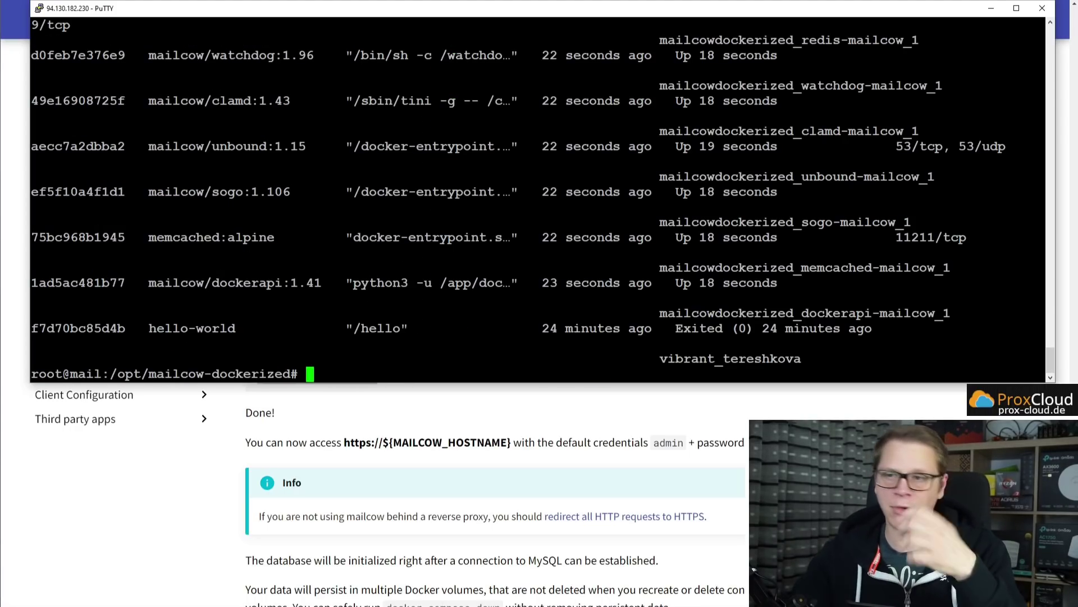
{"action": "scroll", "coordinate": [539, 197], "scroll_direction": "up", "scroll_amount": 8}
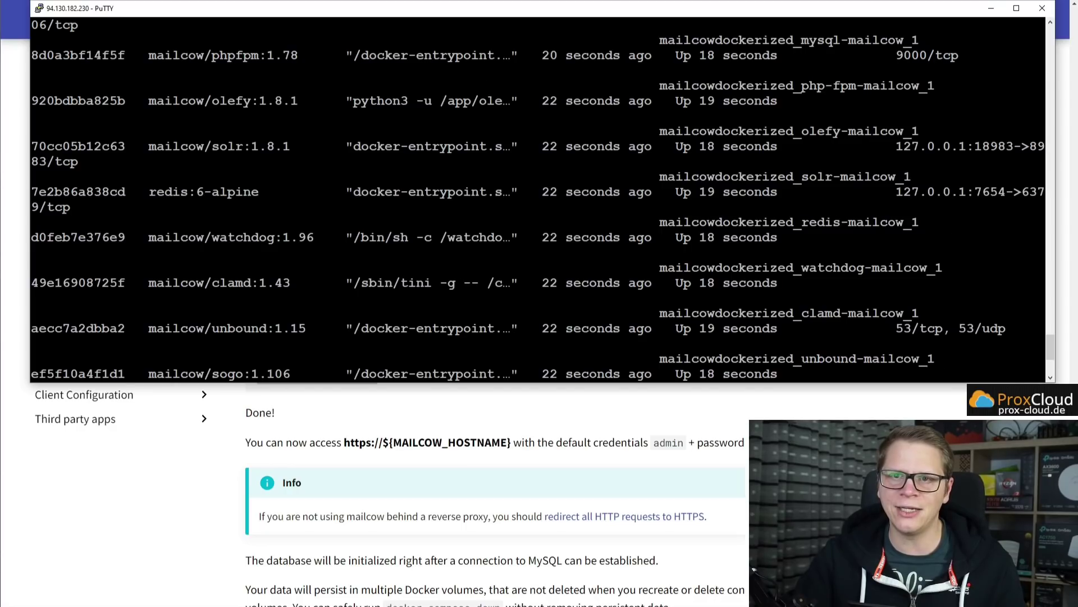
{"action": "scroll", "coordinate": [539, 196], "scroll_direction": "up", "scroll_amount": 3}
{"action": "scroll", "coordinate": [540, 196], "scroll_direction": "down", "scroll_amount": 12}
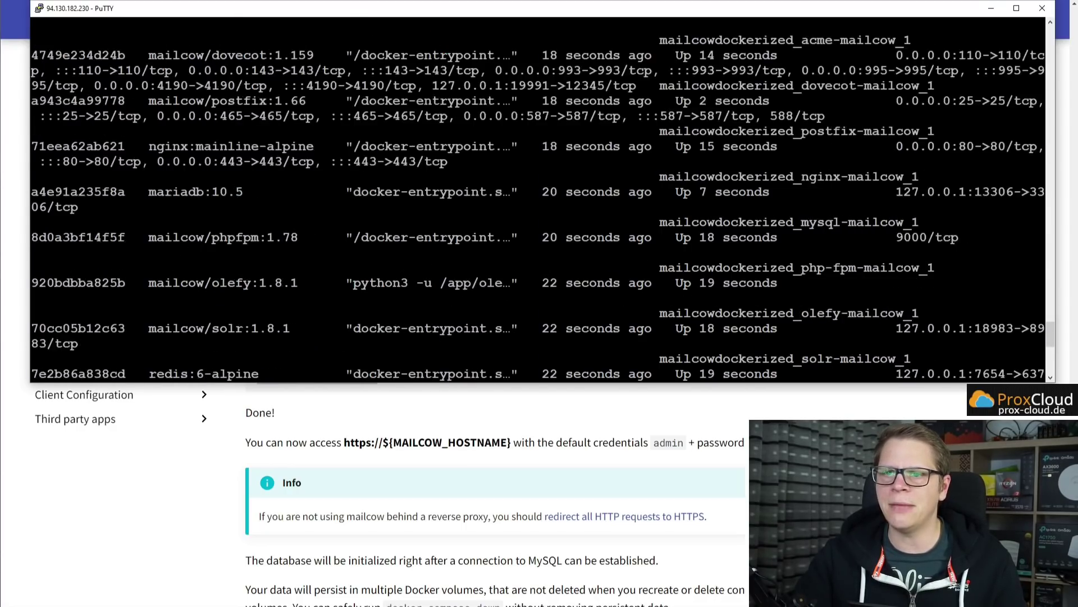
{"action": "key", "text": "Return"}
Rerun docker container ls and docker ps -a to confirm every mailcow container is Up.
{"action": "key", "text": "Return"}
{"action": "type", "text": "docker"}
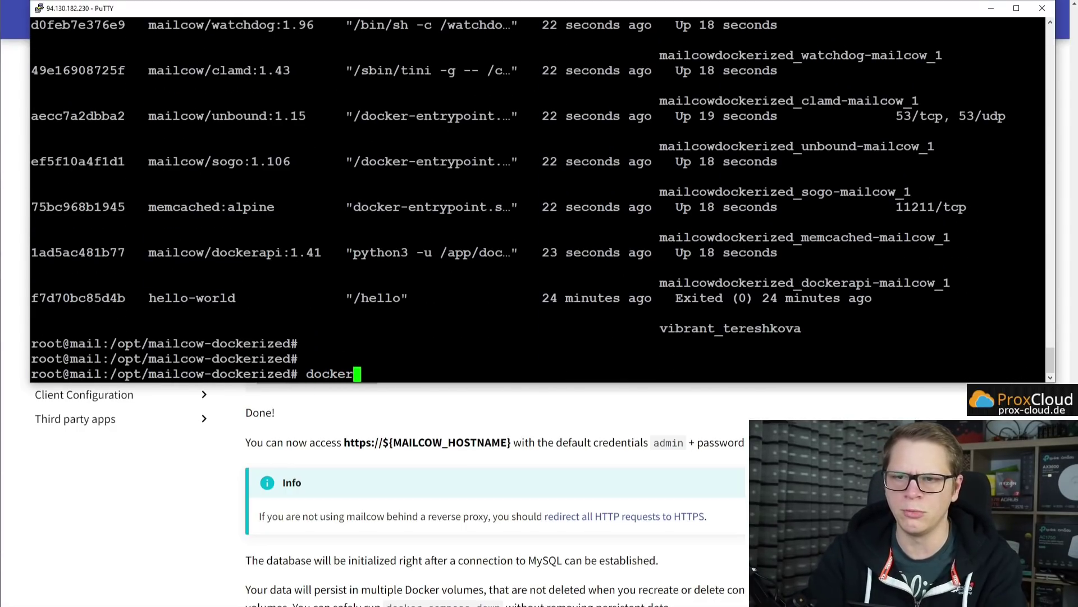
{"action": "type", "text": " container ls"}
{"action": "key", "text": "Return"}
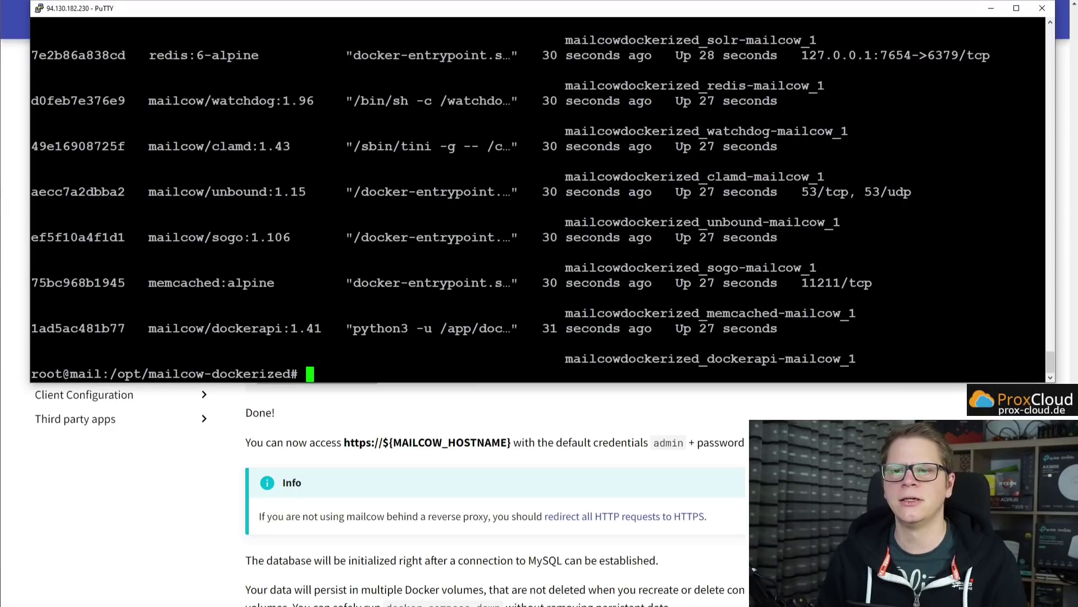
{"action": "type", "text": "docker ps -a"}
{"action": "key", "text": "Return"}
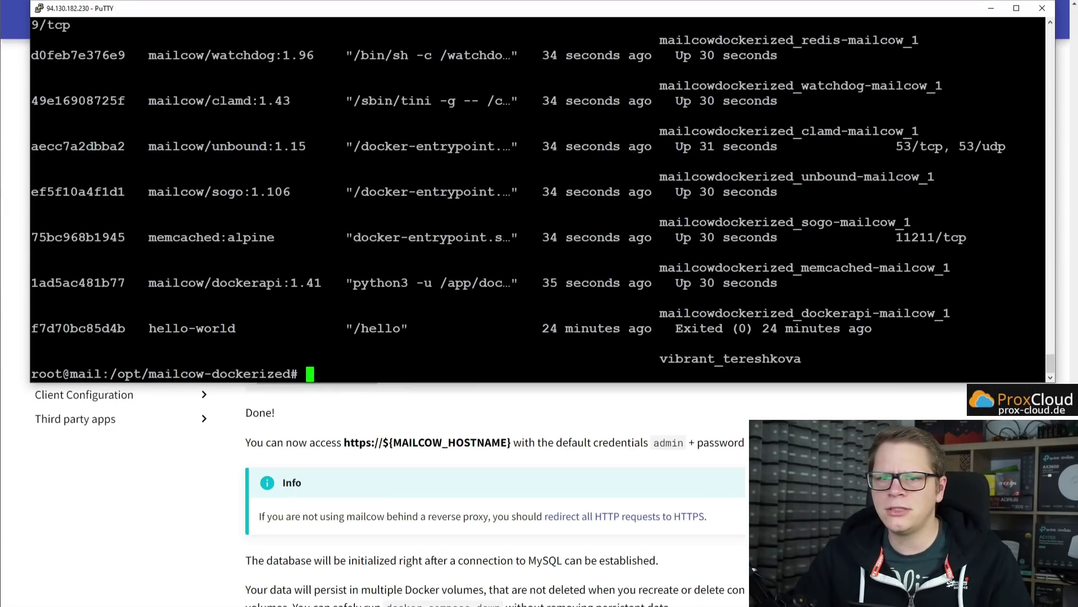
{"action": "scroll", "coordinate": [539, 199], "scroll_direction": "up", "scroll_amount": 4}
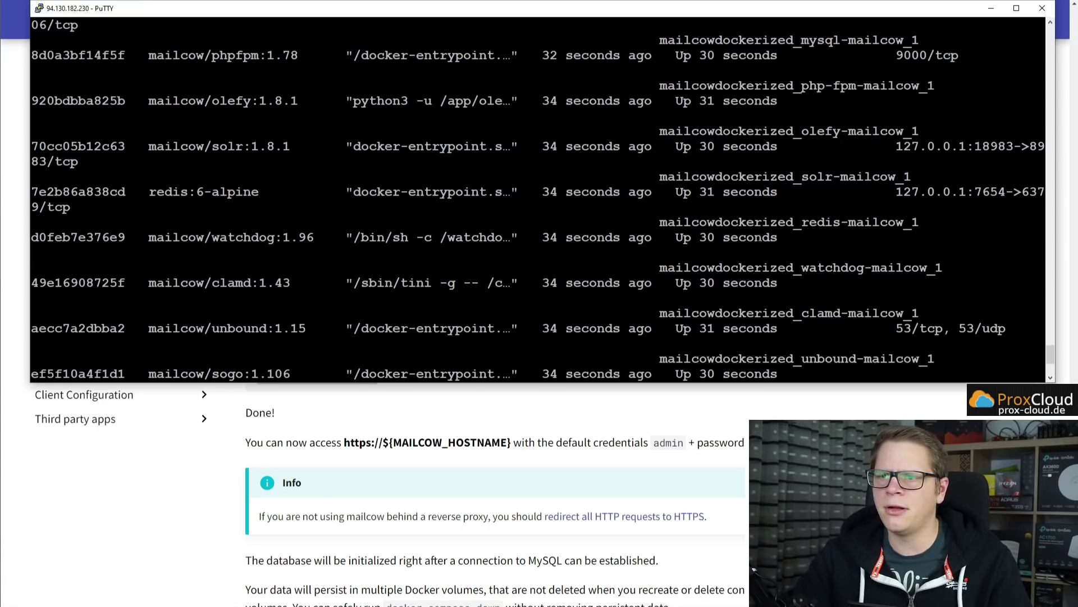
{"action": "scroll", "coordinate": [540, 200], "scroll_direction": "up", "scroll_amount": 12}
{"action": "scroll", "coordinate": [539, 199], "scroll_direction": "down", "scroll_amount": 7}
{"action": "scroll", "coordinate": [539, 199], "scroll_direction": "up", "scroll_amount": 4}
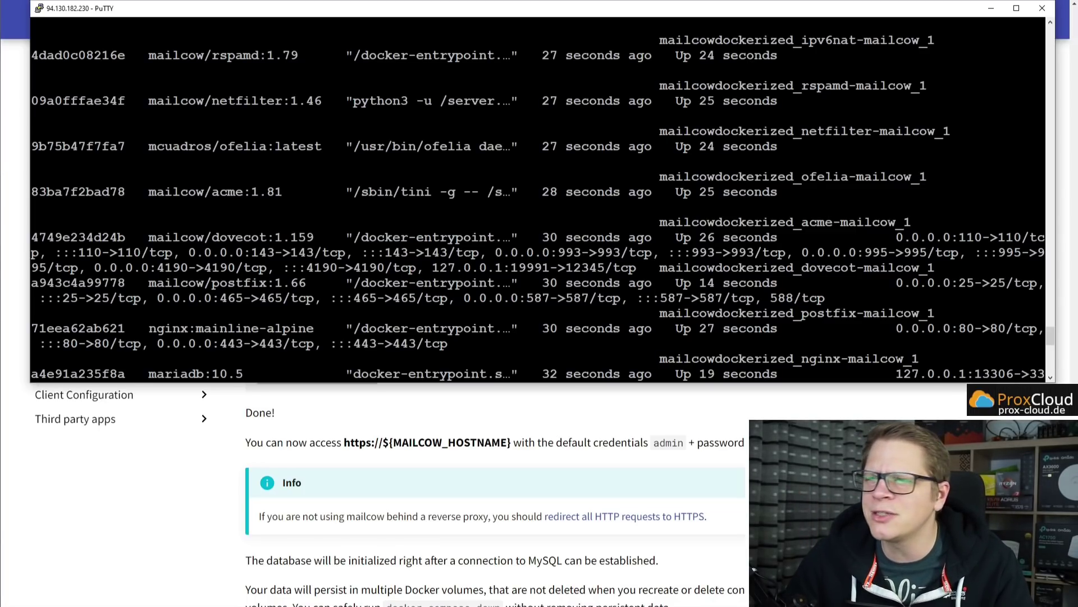
{"action": "scroll", "coordinate": [539, 199], "scroll_direction": "up", "scroll_amount": 4}
{"action": "scroll", "coordinate": [539, 200], "scroll_direction": "down", "scroll_amount": 20}
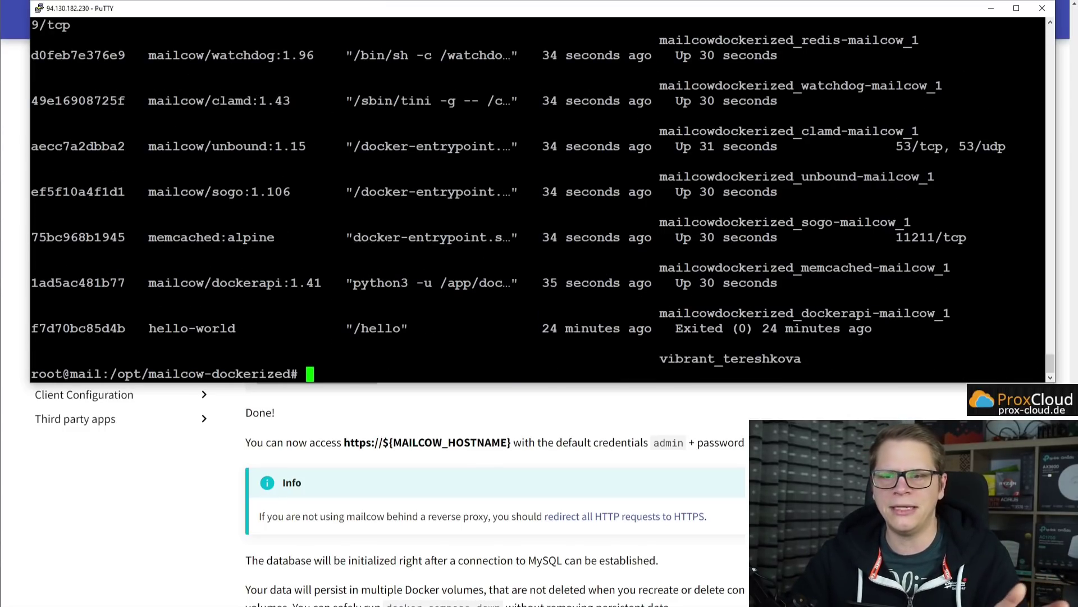
{"action": "left_click", "coordinate": [398, 419]}
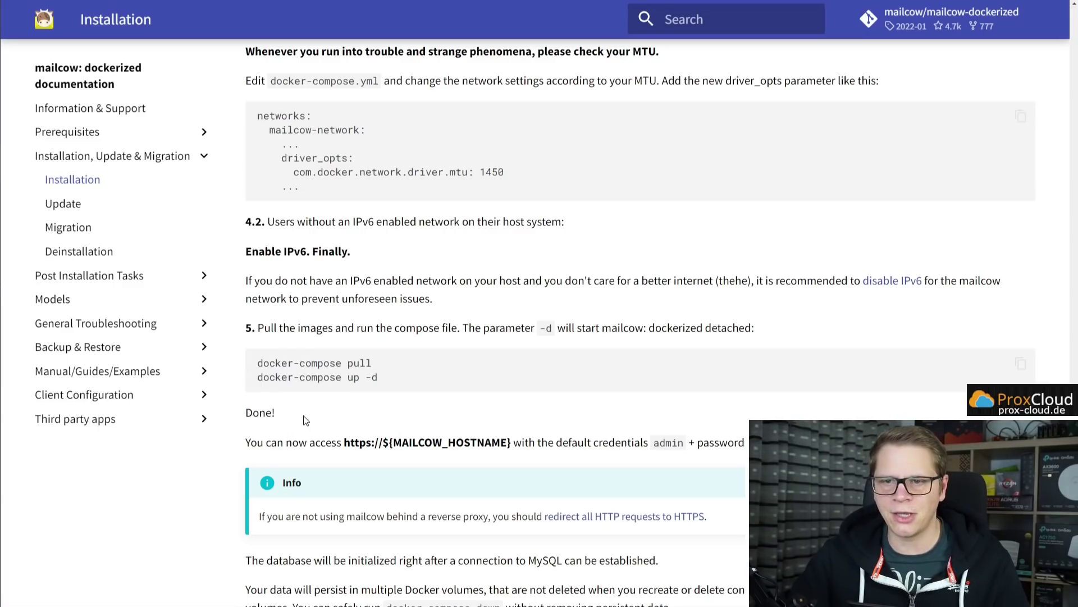
{"action": "left_click_drag", "start_coordinate": [275, 412], "coordinate": [245, 413]}
{"action": "left_click", "coordinate": [351, 430]}
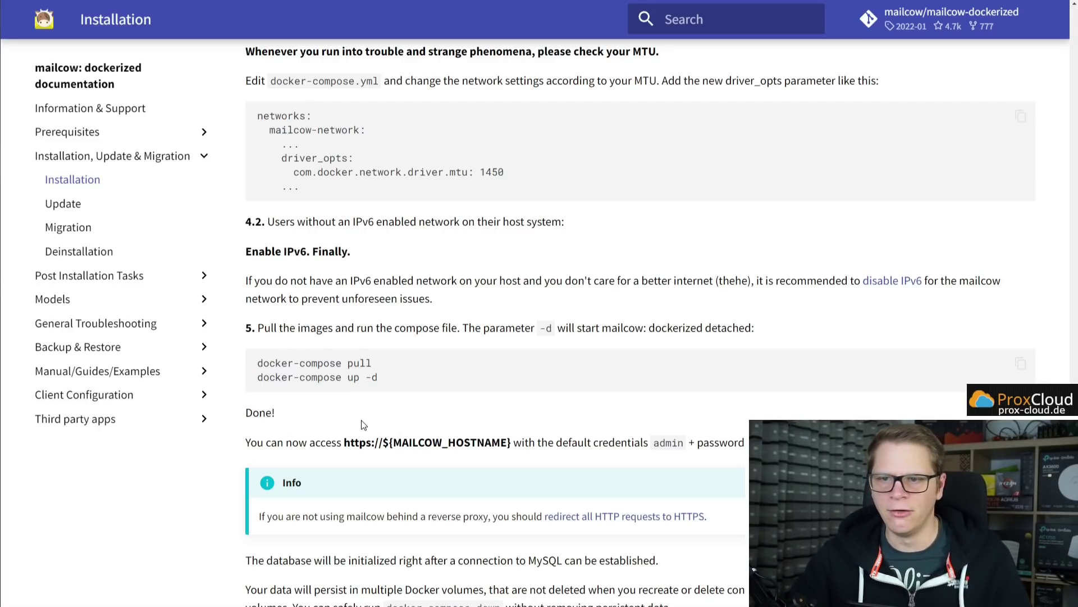
{"action": "left_click_drag", "start_coordinate": [285, 443], "coordinate": [524, 444]}
{"action": "double_click", "coordinate": [679, 443]}
{"action": "left_click", "coordinate": [679, 444]}
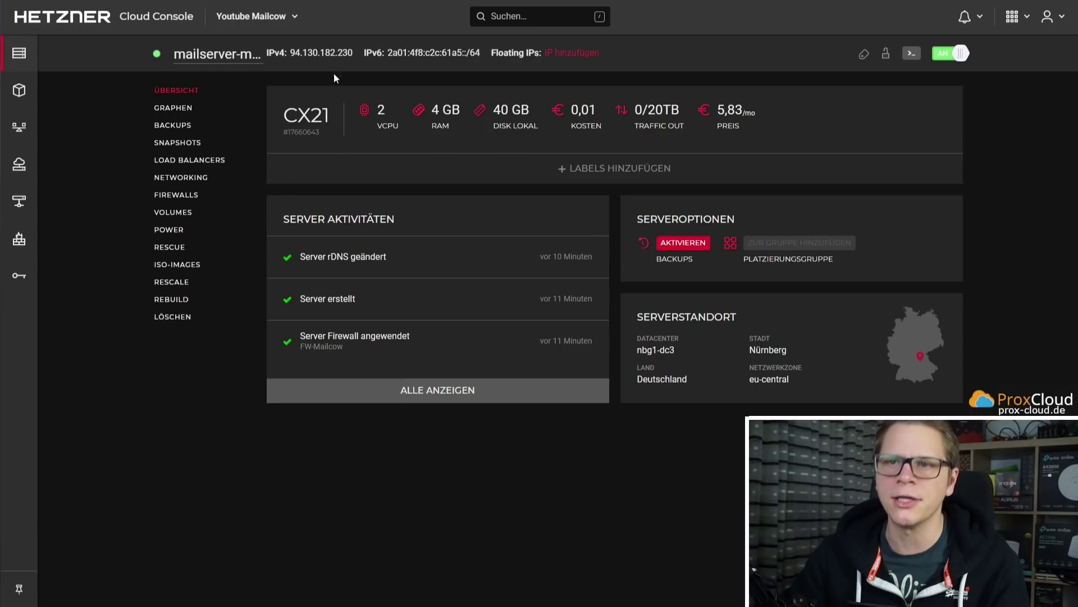
Copy the server's IPv4 address 94.130.182.230 and load it in a new browser tab.
{"action": "left_click", "coordinate": [321, 53]}
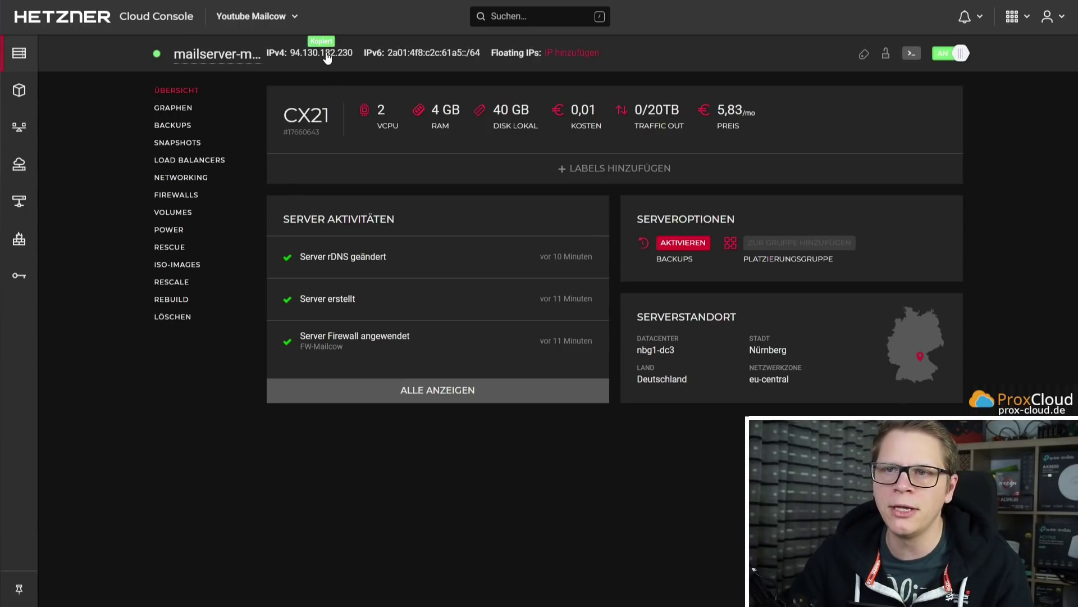
{"action": "key", "text": "ctrl+t"}
{"action": "type", "text": "94.130.182.230"}
{"action": "key", "text": "Return"}
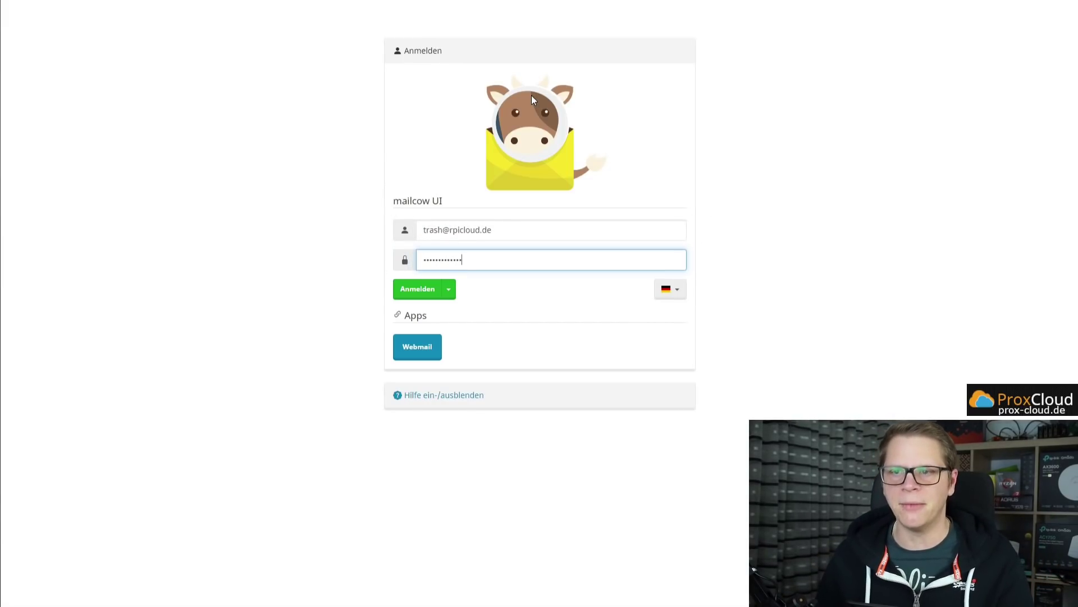
Sign in to the mailcow UI as admin with the account password, declining to save it.
{"action": "left_click_drag", "start_coordinate": [528, 231], "coordinate": [376, 228]}
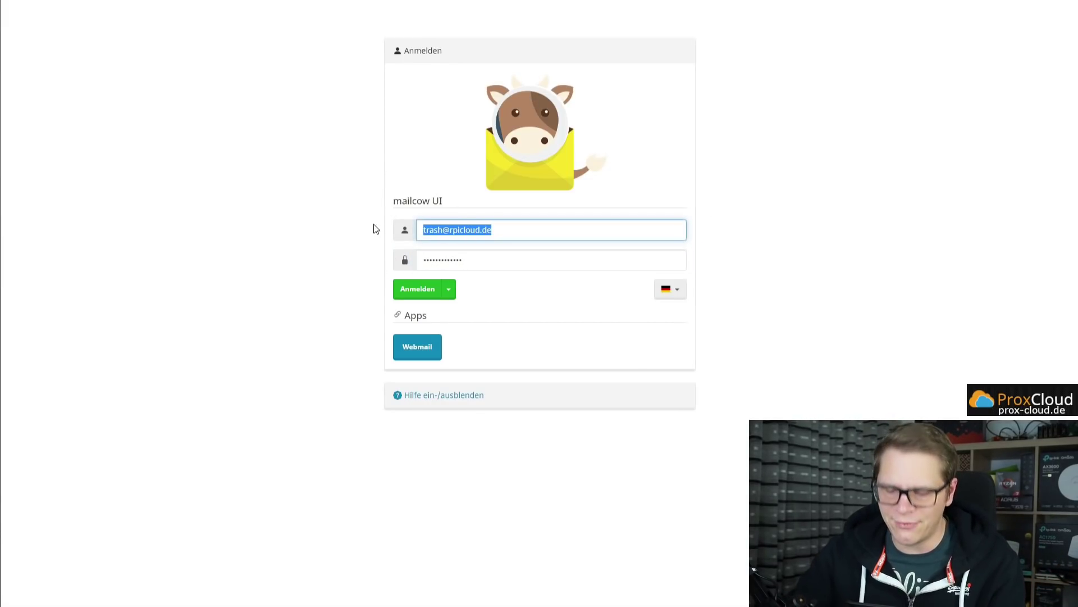
{"action": "type", "text": "admin"}
{"action": "key", "text": "Tab"}
{"action": "type", "text": "a•••••"}
{"action": "key", "text": "Return"}
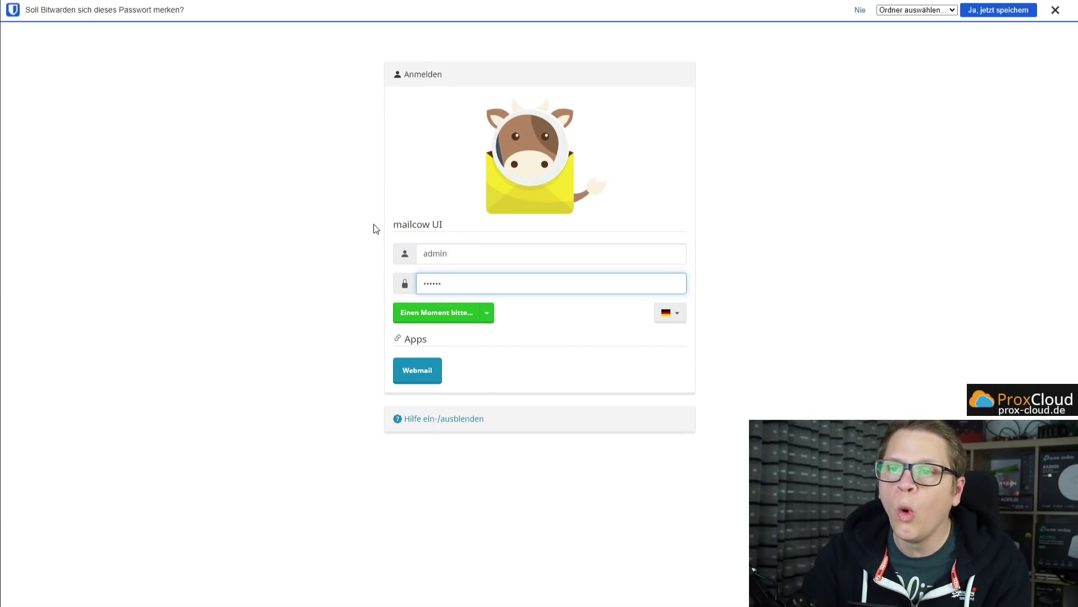
{"action": "left_click", "coordinate": [1056, 9]}
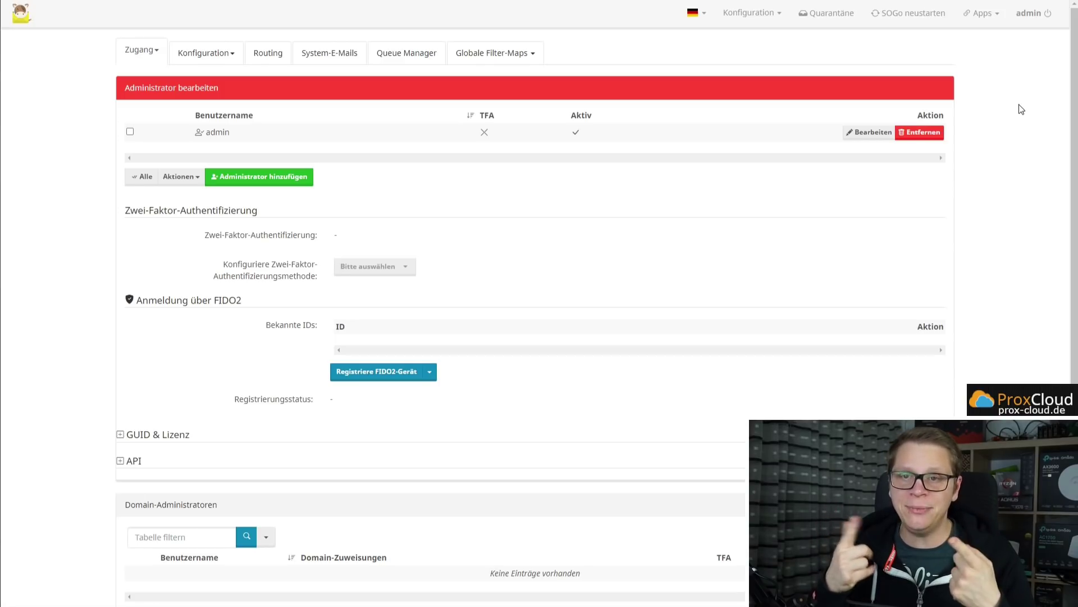
{"action": "mouse_move", "coordinate": [766, 21]}
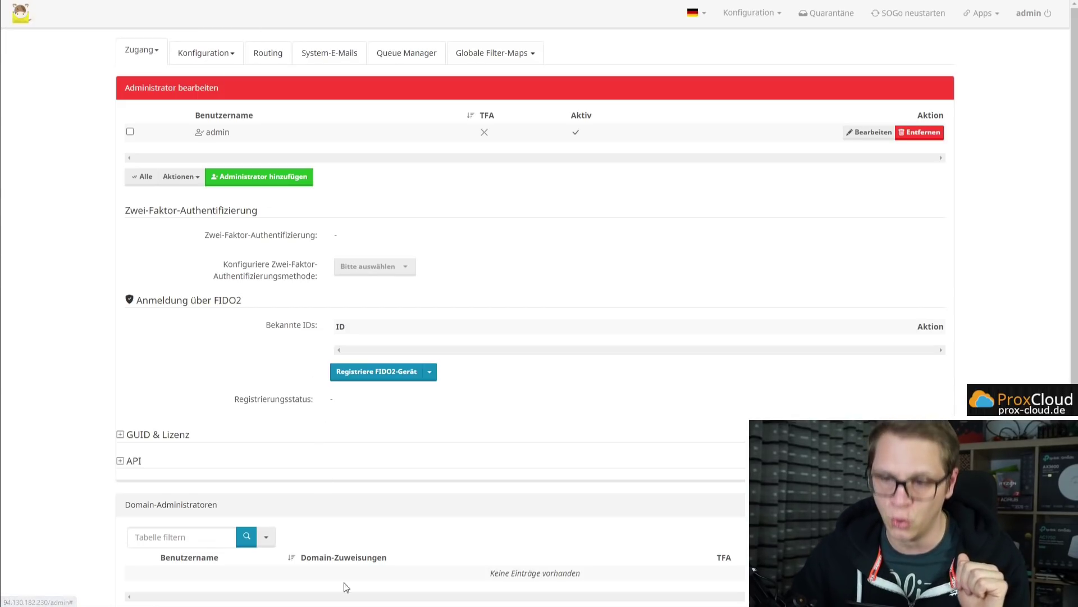
Run docker ps -a | grep netfilter in PuTTY and highlight the mailcow/netfilter:1.46 image.
{"action": "key", "text": "alt+Tab"}
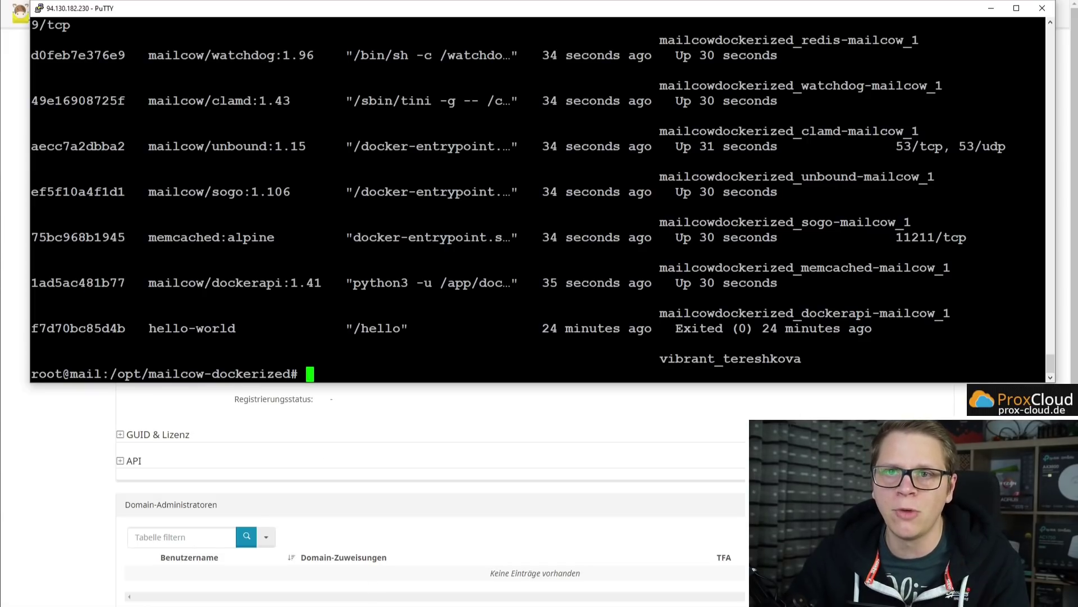
{"action": "type", "text": "docker ps -a | grep netfilter"}
{"action": "key", "text": "Return"}
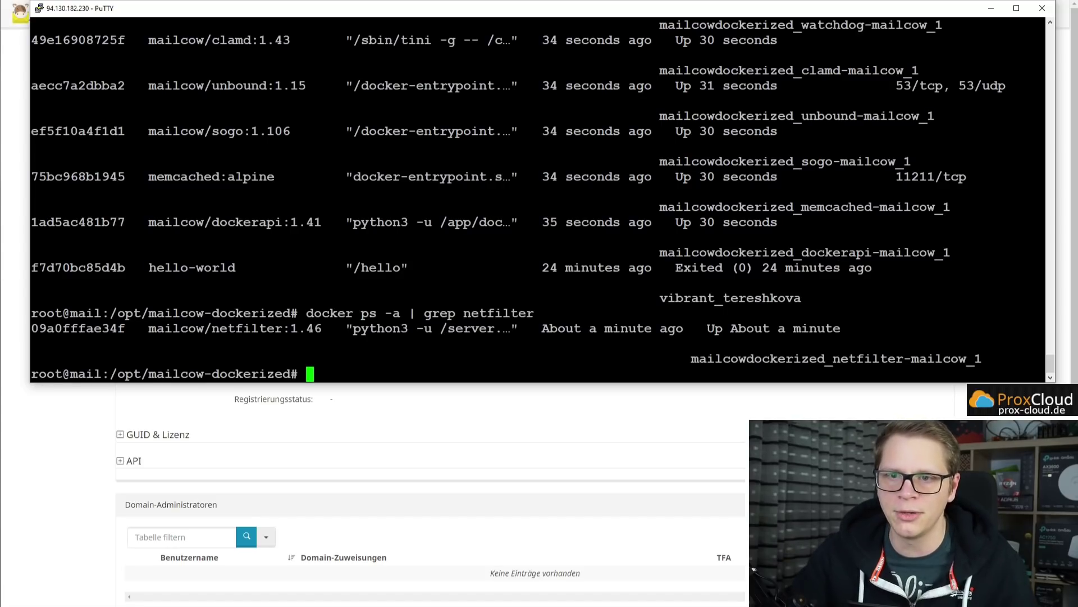
{"action": "left_click_drag", "start_coordinate": [142, 329], "coordinate": [322, 330]}
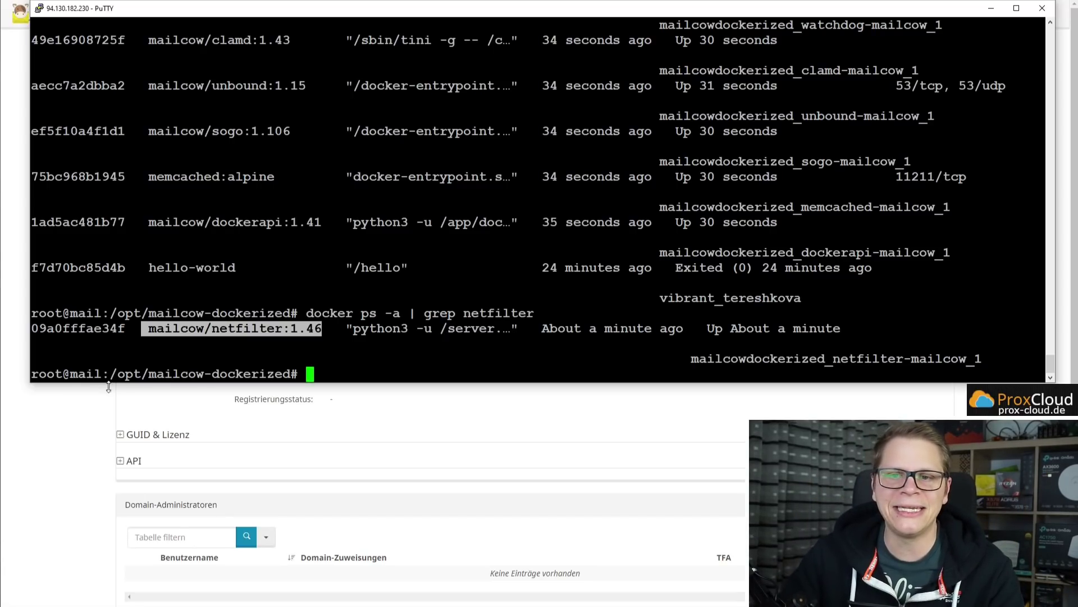
{"action": "left_click", "coordinate": [87, 411]}
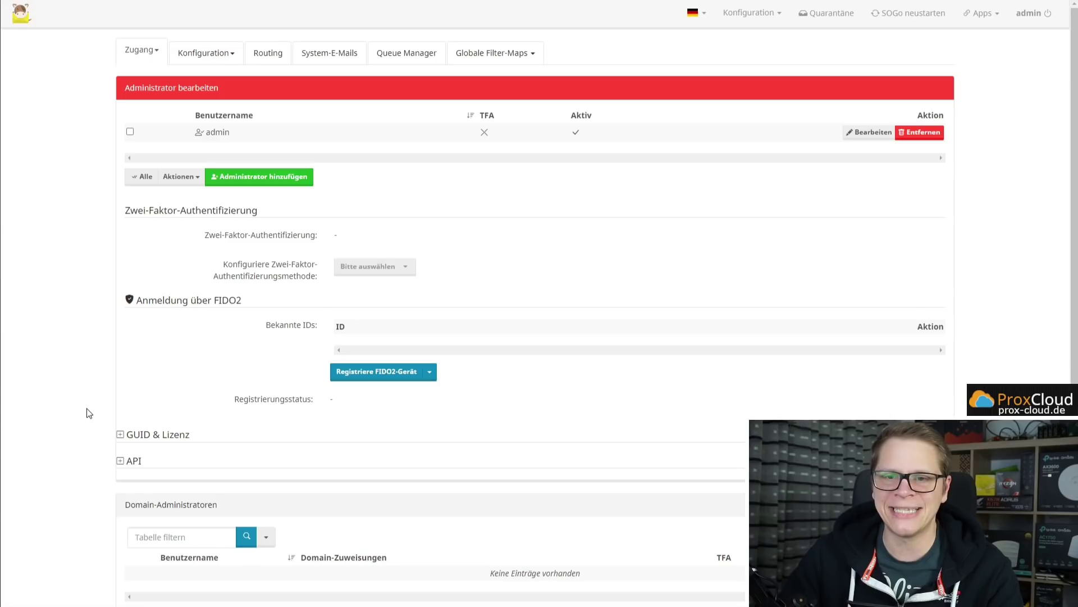
Open the Fail2ban-Parameter page under Konfiguration in the mailcow UI.
{"action": "left_click", "coordinate": [212, 63]}
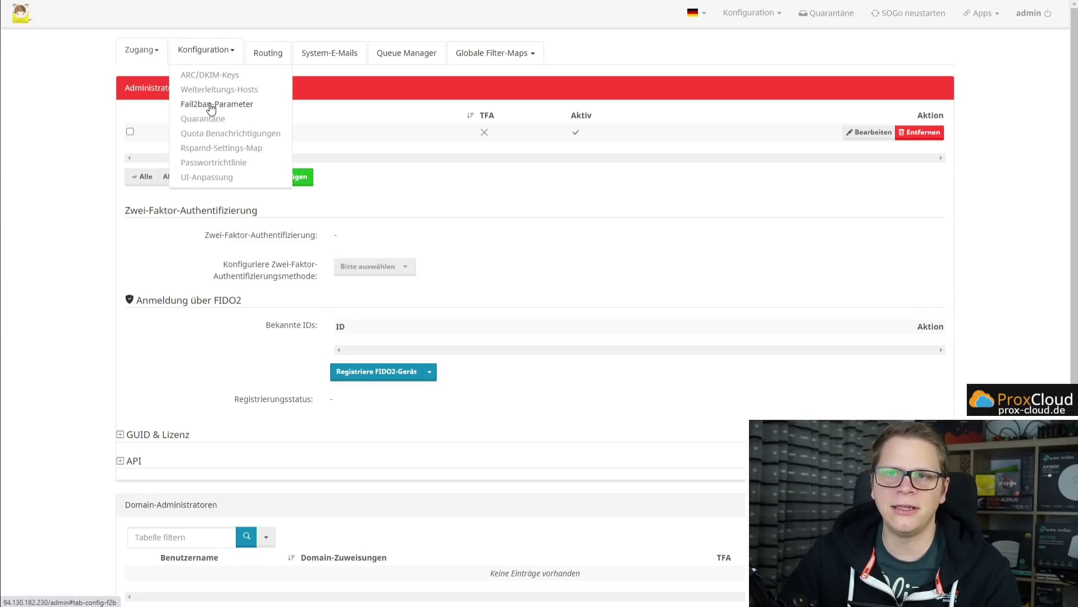
{"action": "left_click", "coordinate": [211, 105]}
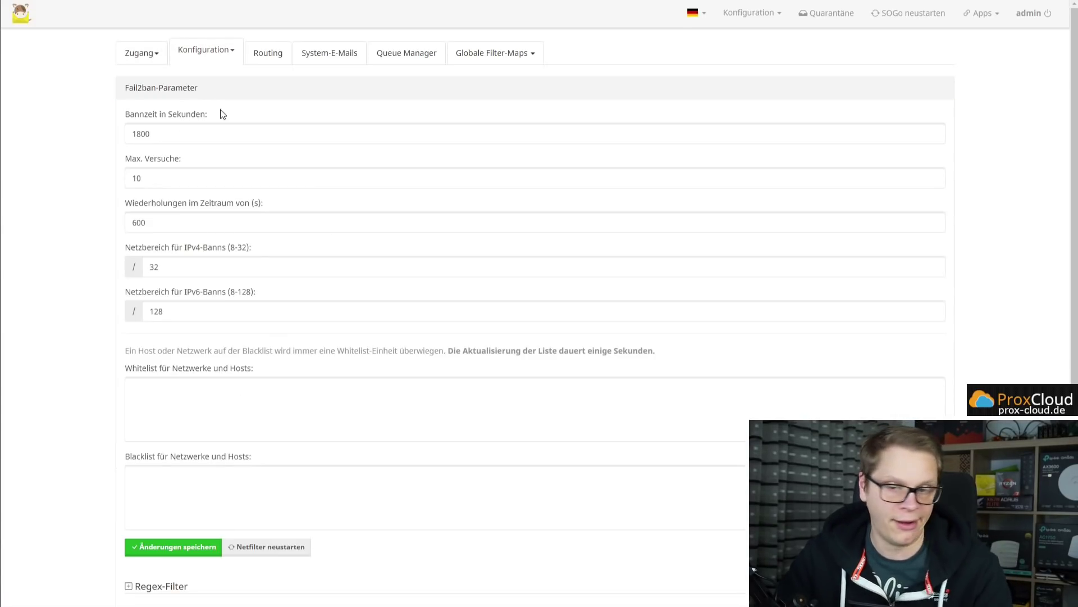
{"action": "key", "text": "alt+Tab"}
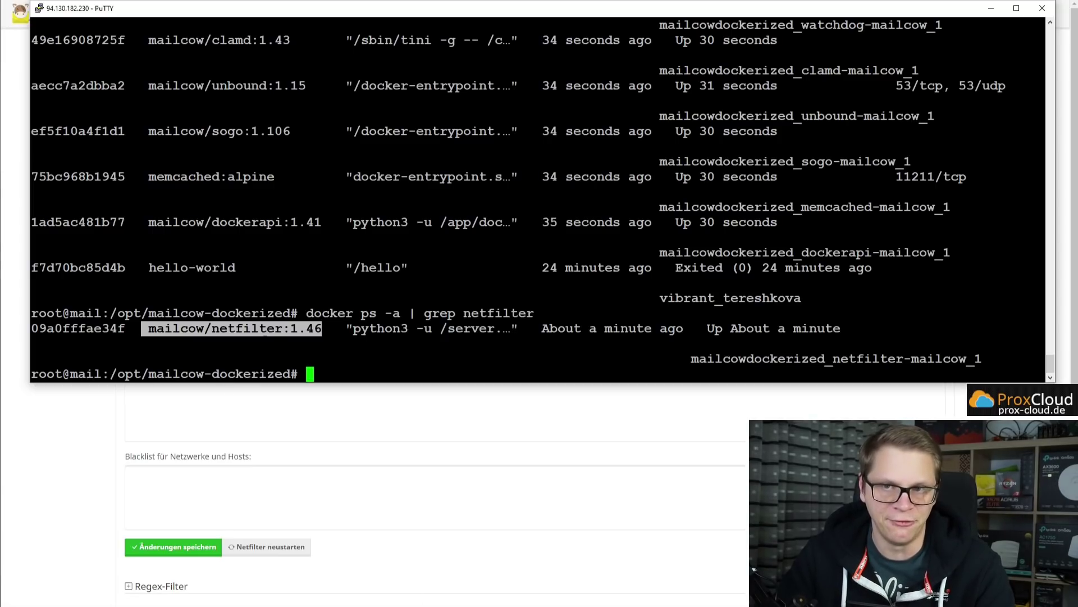
{"action": "key", "text": "alt+Tab"}
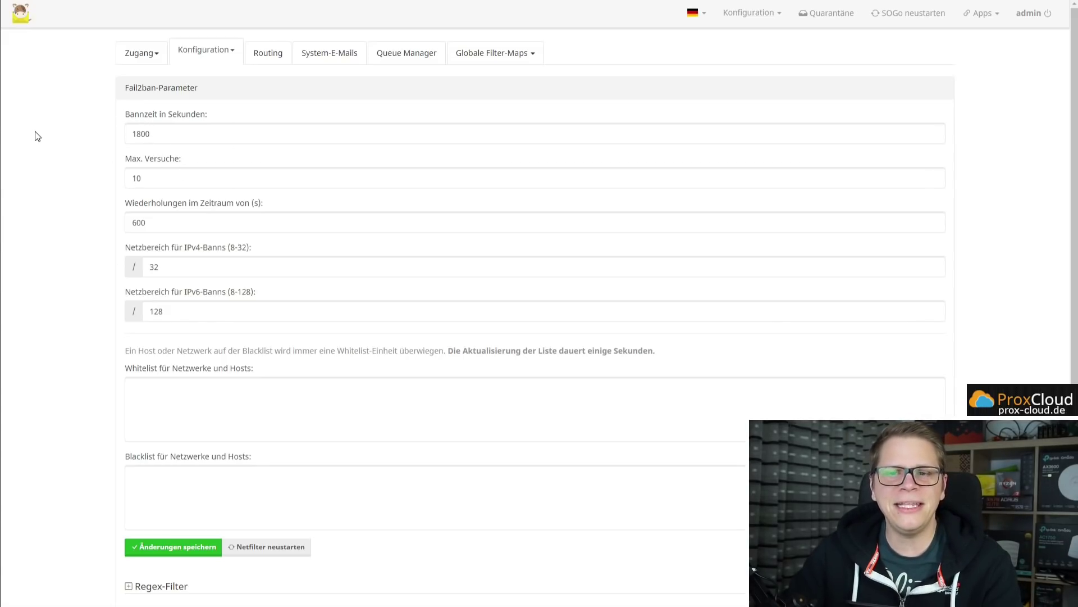
{"action": "scroll", "coordinate": [86, 284], "scroll_direction": "down", "scroll_amount": 2}
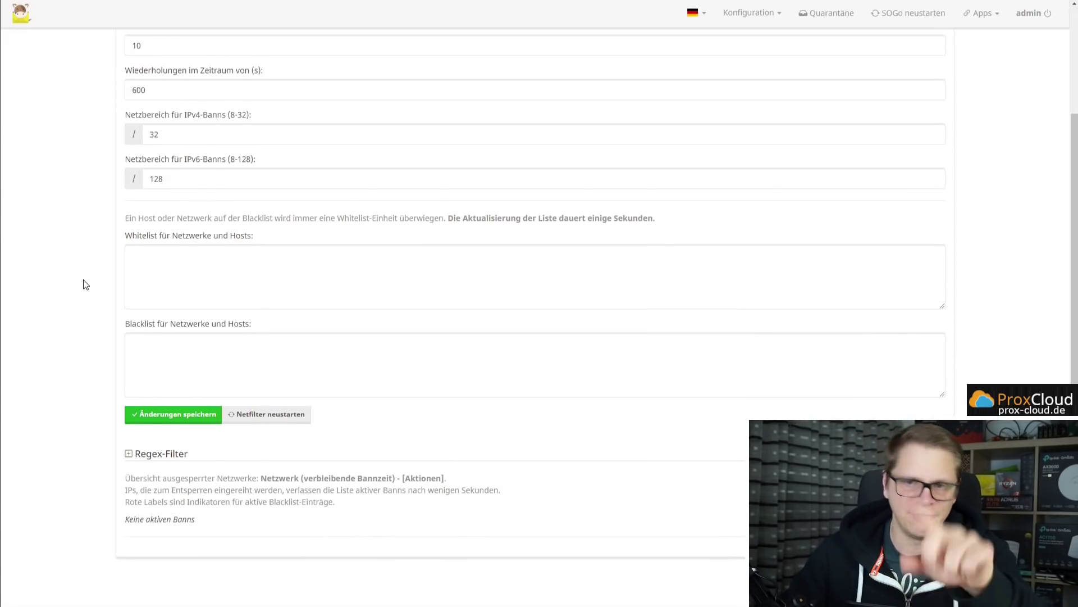
{"action": "scroll", "coordinate": [85, 285], "scroll_direction": "up", "scroll_amount": 2}
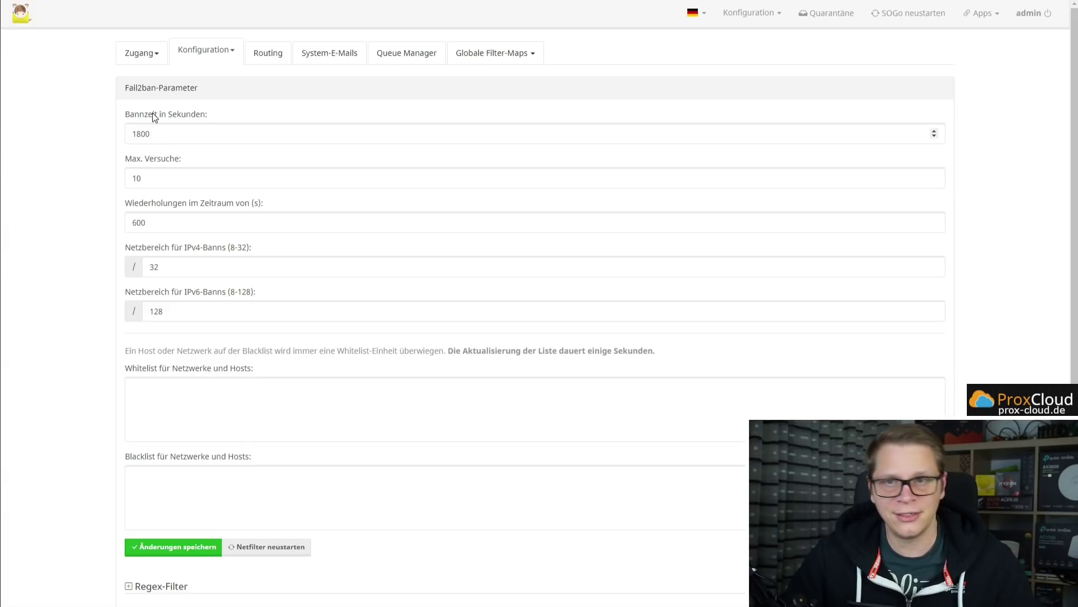
Change the ban time from 1800 to 72000 seconds and max attempts from 10 to 5.
{"action": "left_click_drag", "start_coordinate": [126, 116], "coordinate": [99, 135]}
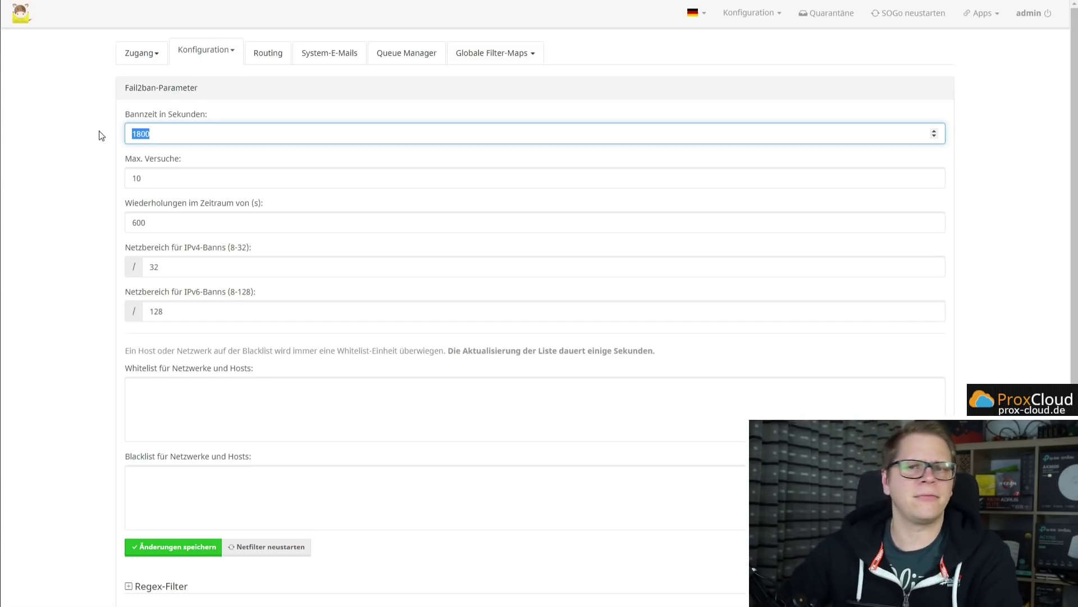
{"action": "type", "text": "72000"}
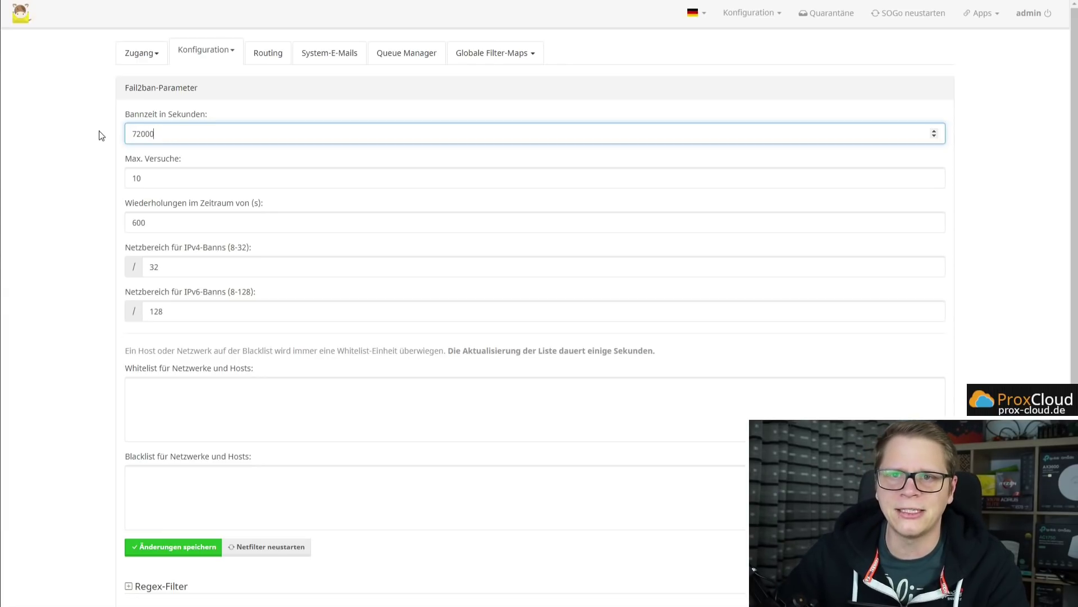
{"action": "left_click", "coordinate": [101, 135]}
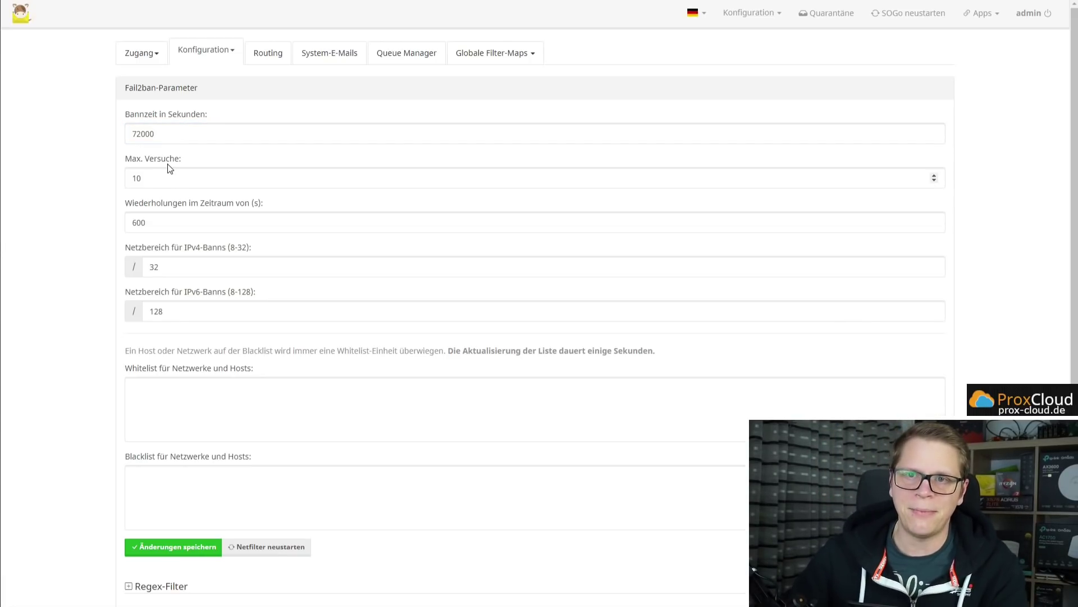
{"action": "double_click", "coordinate": [157, 181]}
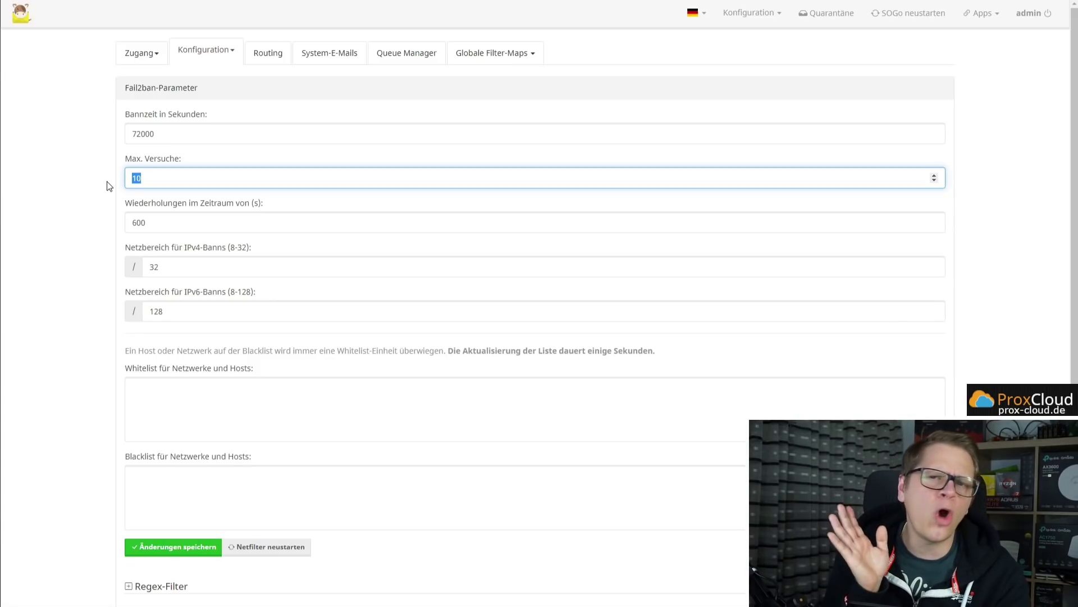
{"action": "type", "text": "5"}
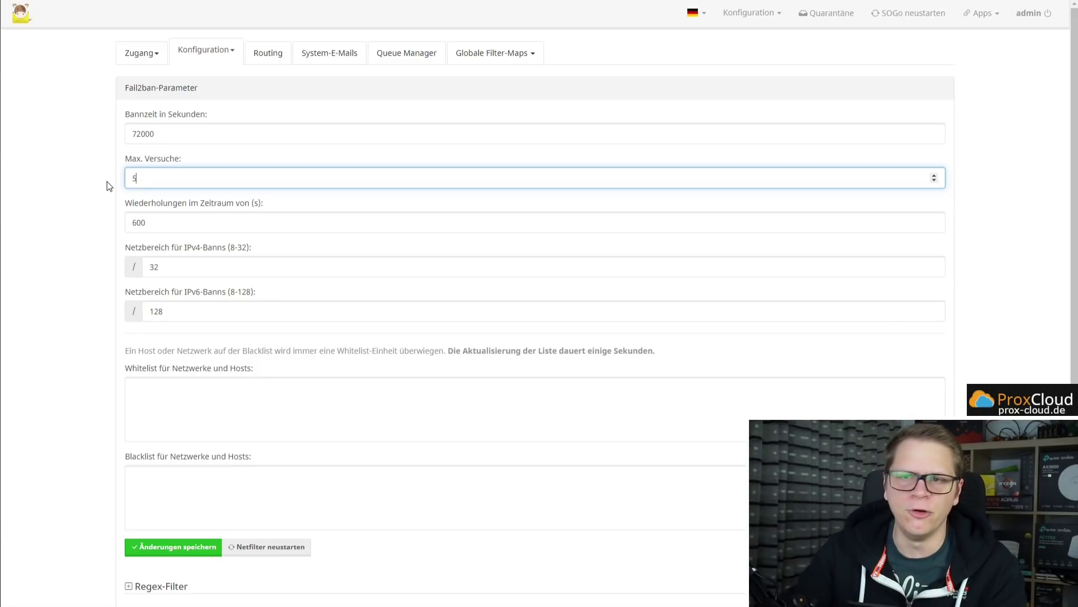
{"action": "left_click", "coordinate": [107, 182]}
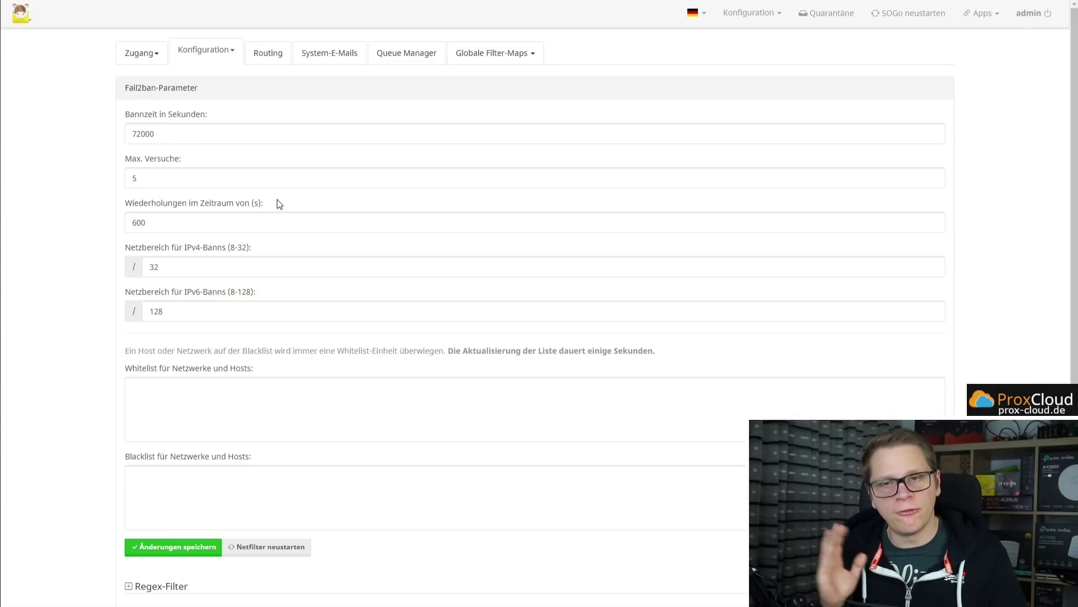
Change the retry window from 600 to 3600 seconds and check the /32 and /128 ban ranges.
{"action": "left_click_drag", "start_coordinate": [164, 221], "coordinate": [35, 223]}
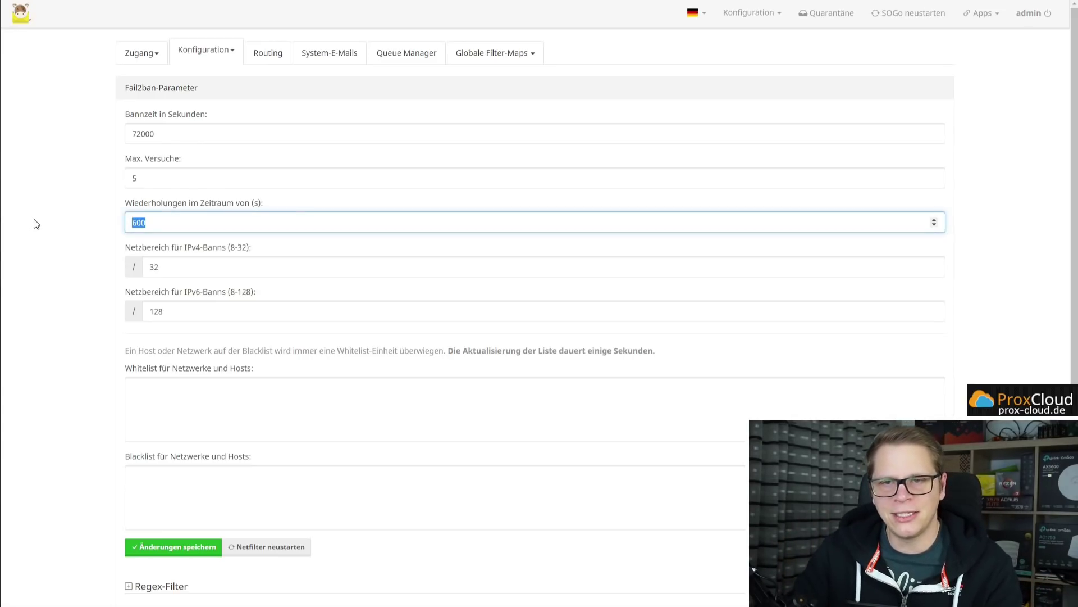
{"action": "type", "text": "3600"}
{"action": "left_click", "coordinate": [25, 218]}
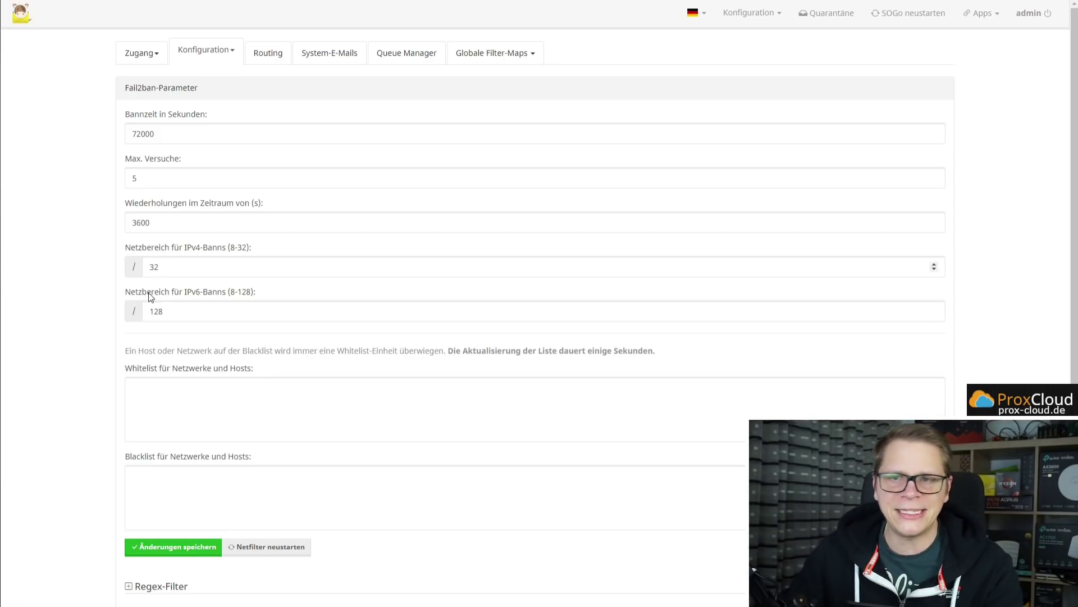
{"action": "left_click", "coordinate": [179, 263]}
{"action": "left_click", "coordinate": [191, 309]}
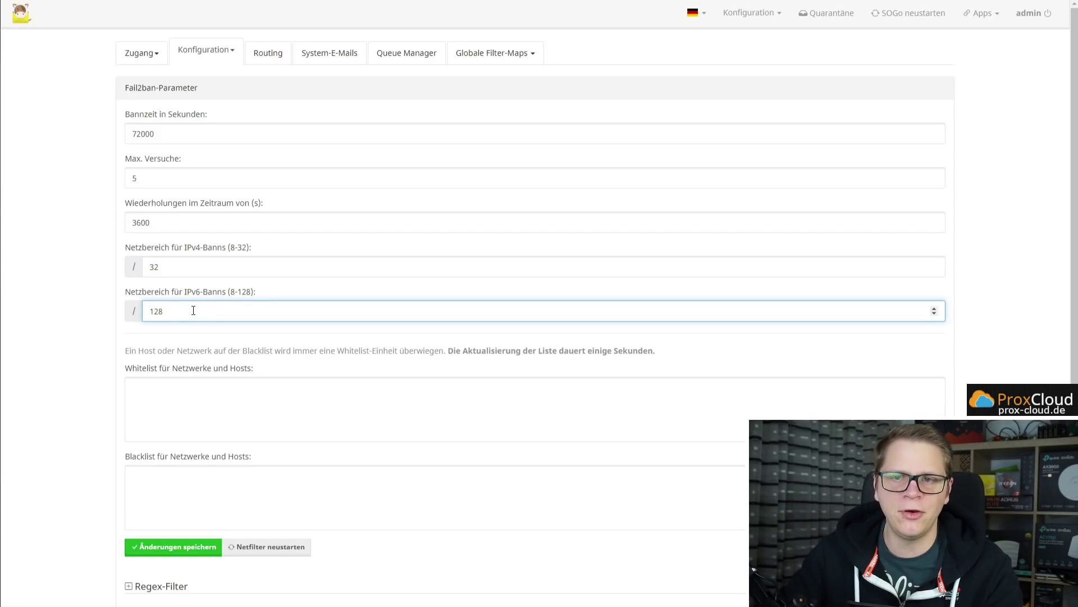
{"action": "key", "text": "shift+Tab"}
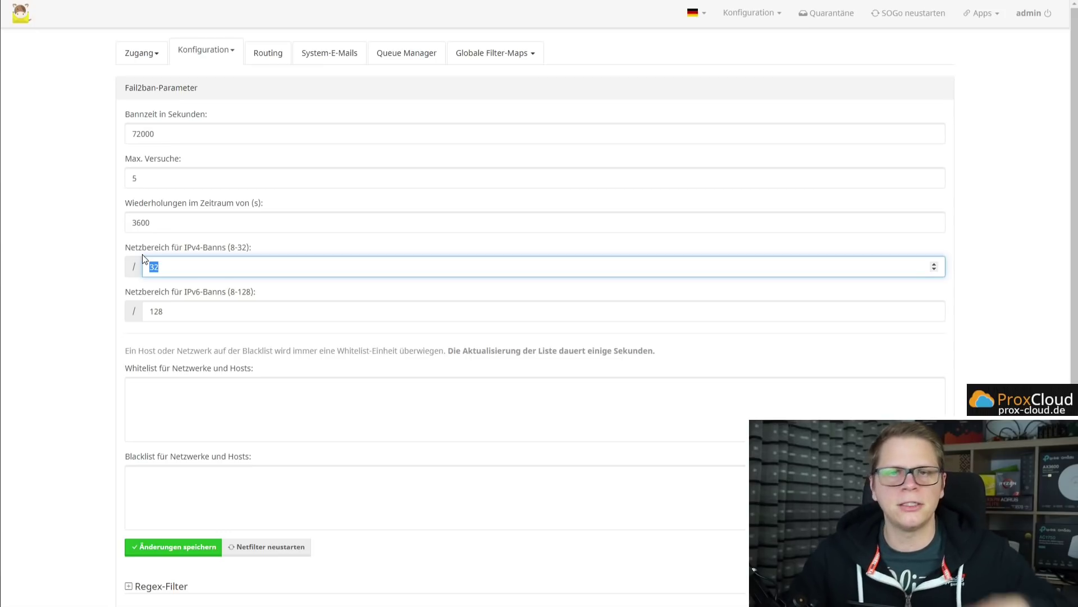
{"action": "left_click", "coordinate": [230, 272]}
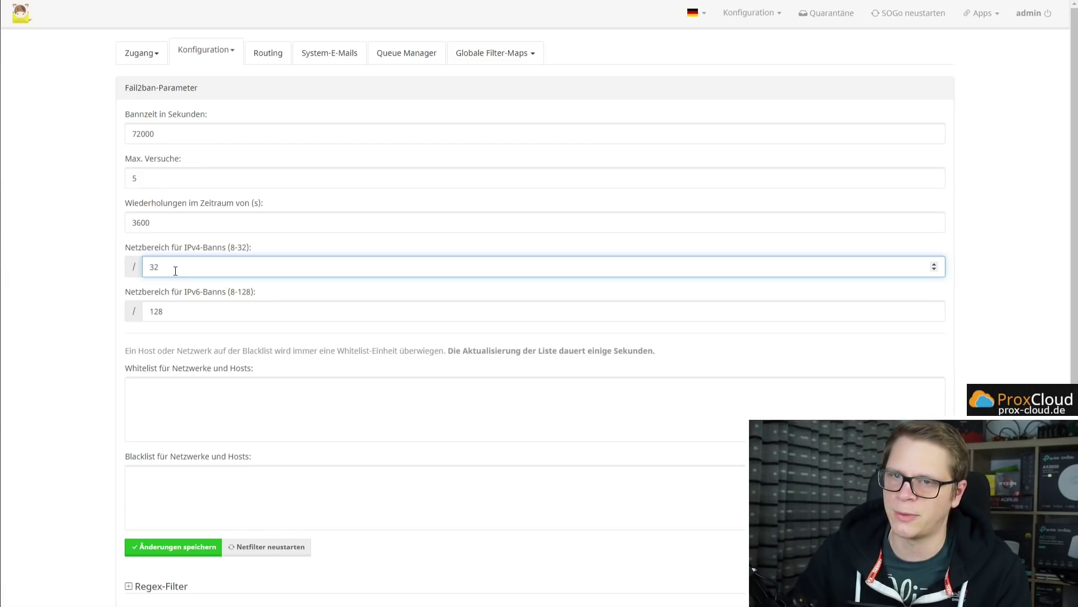
Expand the Regex-Filter section and scroll down through its rules.
{"action": "scroll", "coordinate": [175, 271], "scroll_direction": "down", "scroll_amount": 3}
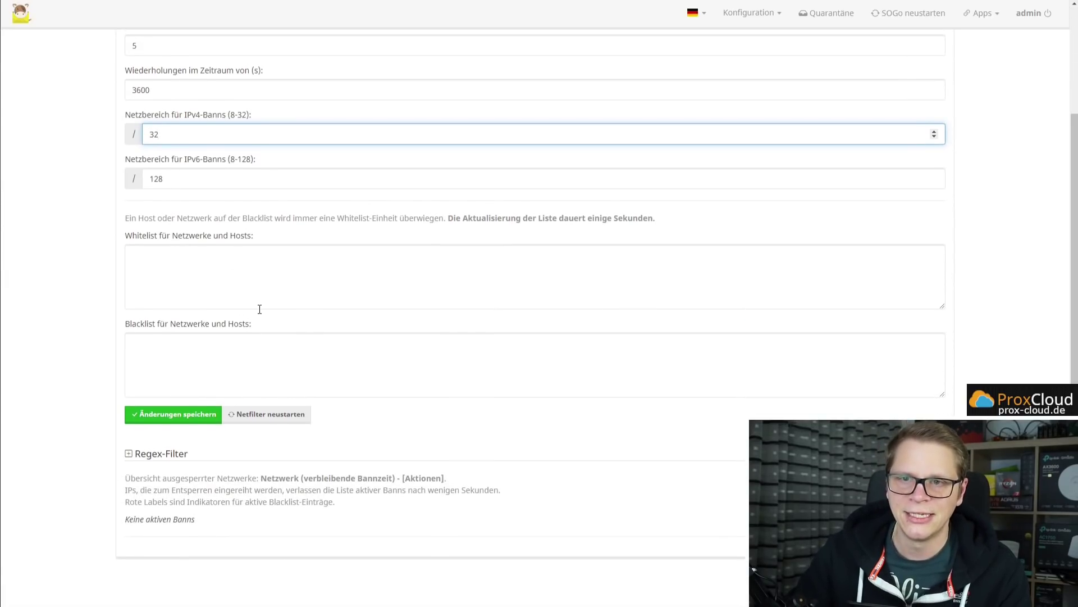
{"action": "left_click", "coordinate": [159, 454]}
{"action": "scroll", "coordinate": [277, 450], "scroll_direction": "down", "scroll_amount": 1}
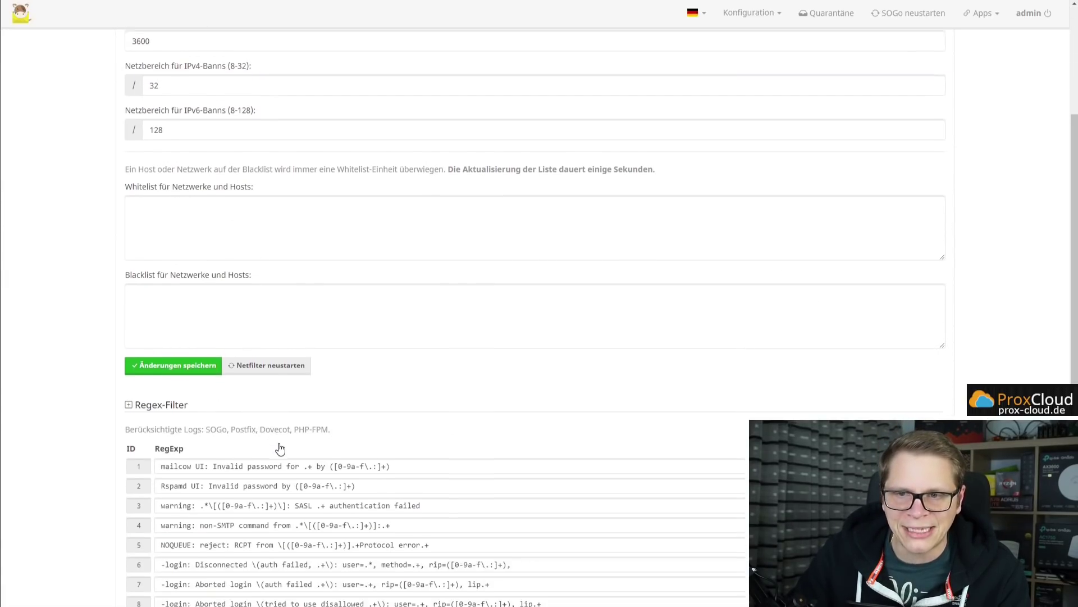
{"action": "scroll", "coordinate": [405, 353], "scroll_direction": "down", "scroll_amount": 3}
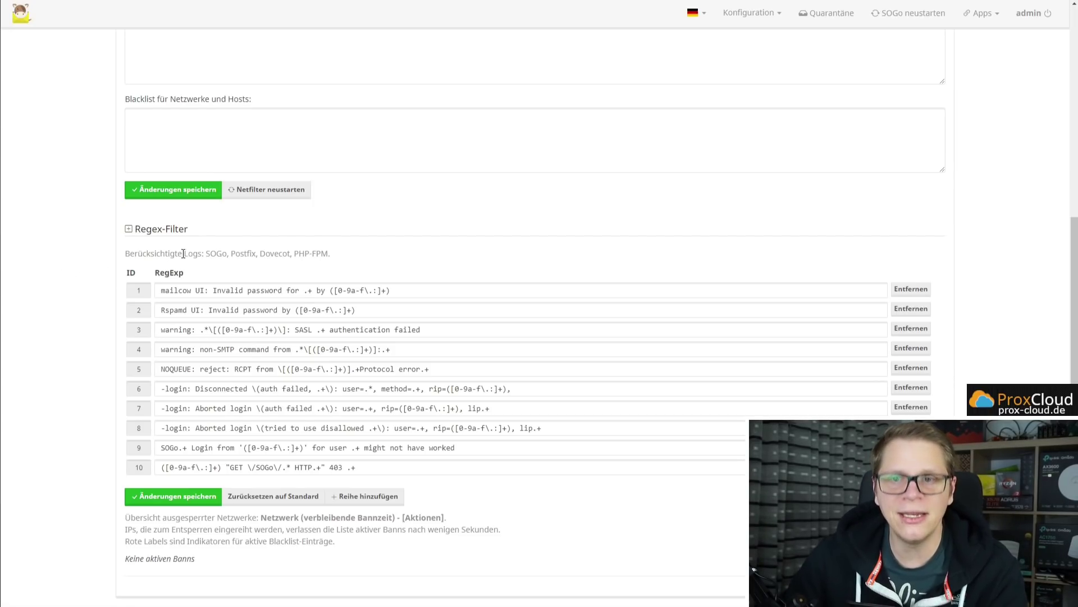
Highlight SOGo, Postfix, Dovecot and PHP-FPM among the logs the filters consider.
{"action": "double_click", "coordinate": [216, 253]}
{"action": "left_click", "coordinate": [243, 252]}
{"action": "double_click", "coordinate": [244, 253]}
{"action": "left_click", "coordinate": [277, 252]}
{"action": "double_click", "coordinate": [276, 253]}
{"action": "left_click_drag", "start_coordinate": [294, 253], "coordinate": [331, 253]}
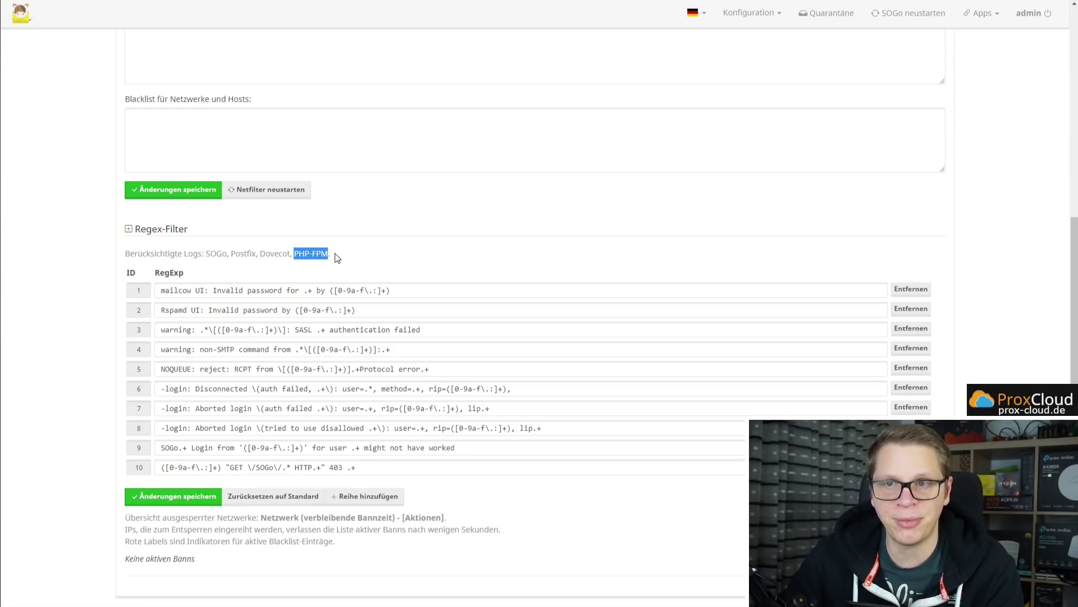
{"action": "left_click", "coordinate": [354, 248]}
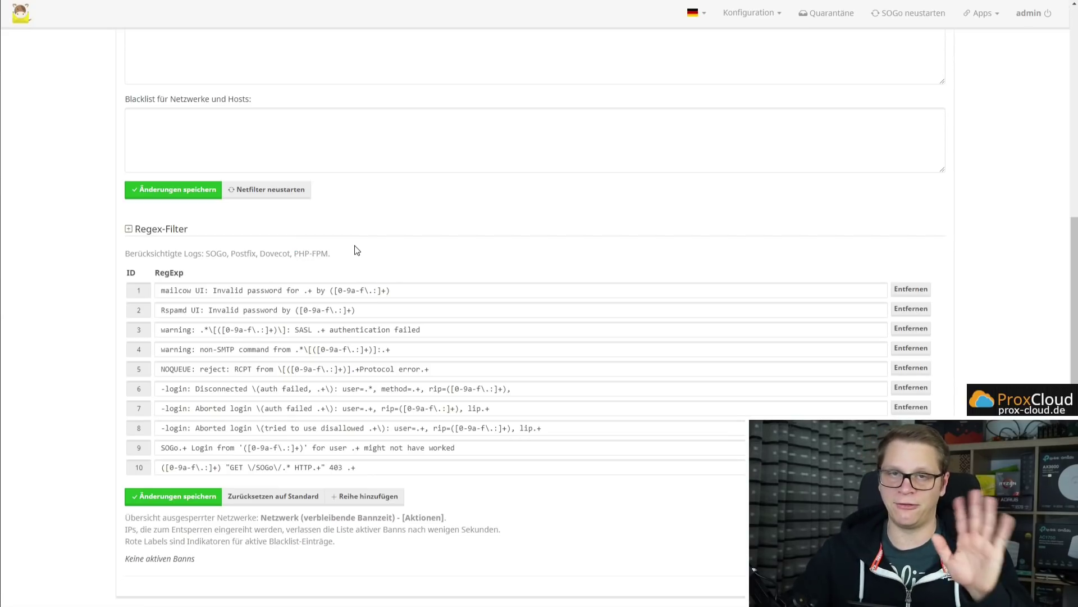
{"action": "double_click", "coordinate": [216, 252]}
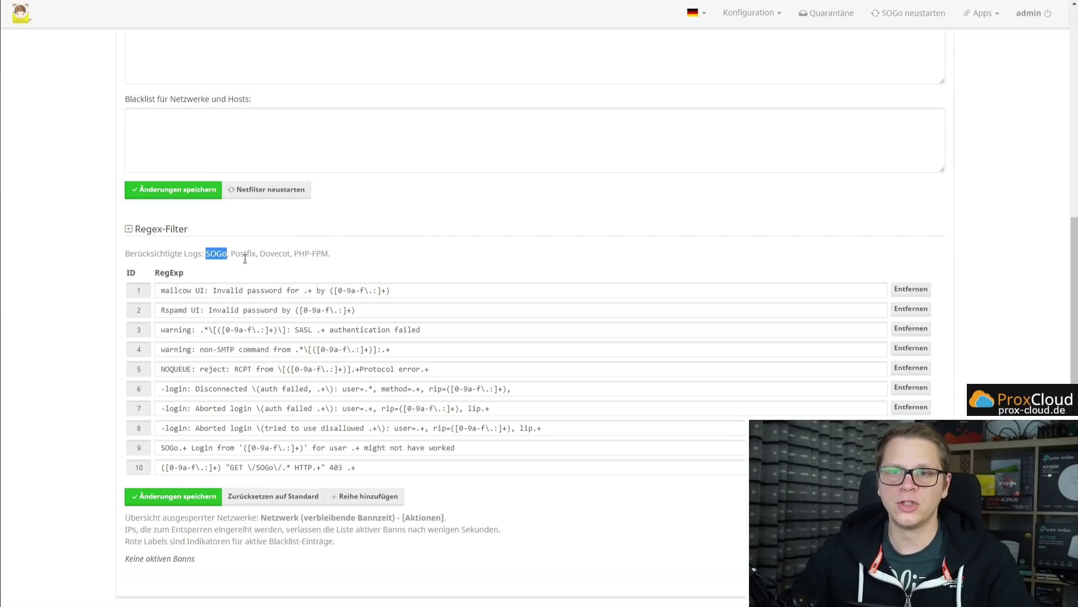
{"action": "double_click", "coordinate": [192, 253]}
{"action": "double_click", "coordinate": [214, 255]}
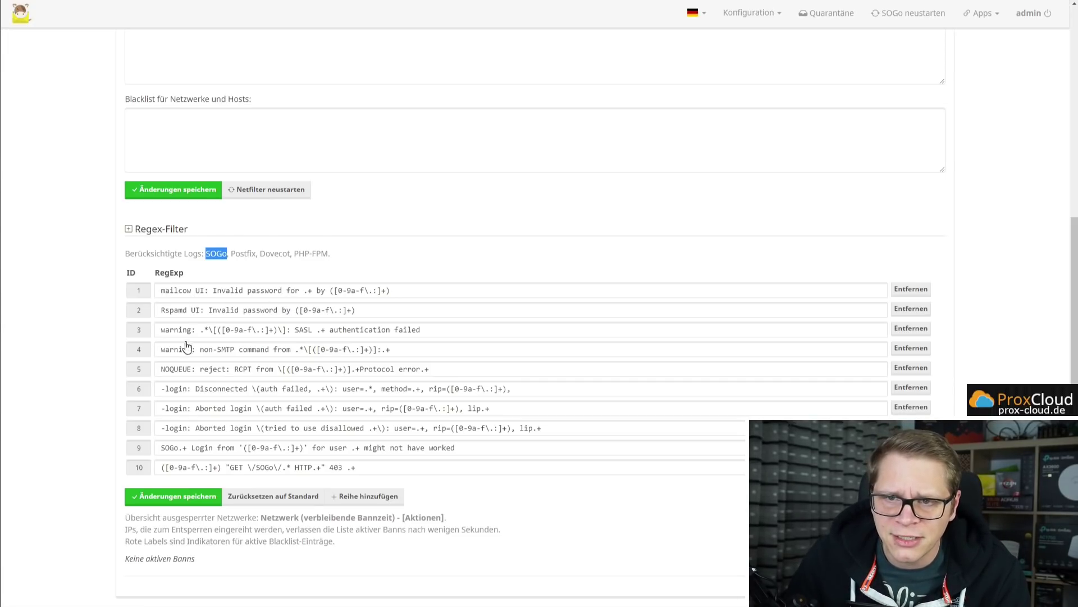
Mark the SOGo login regex in rule 9, then scroll back up to the parameters.
{"action": "left_click_drag", "start_coordinate": [162, 448], "coordinate": [458, 448]}
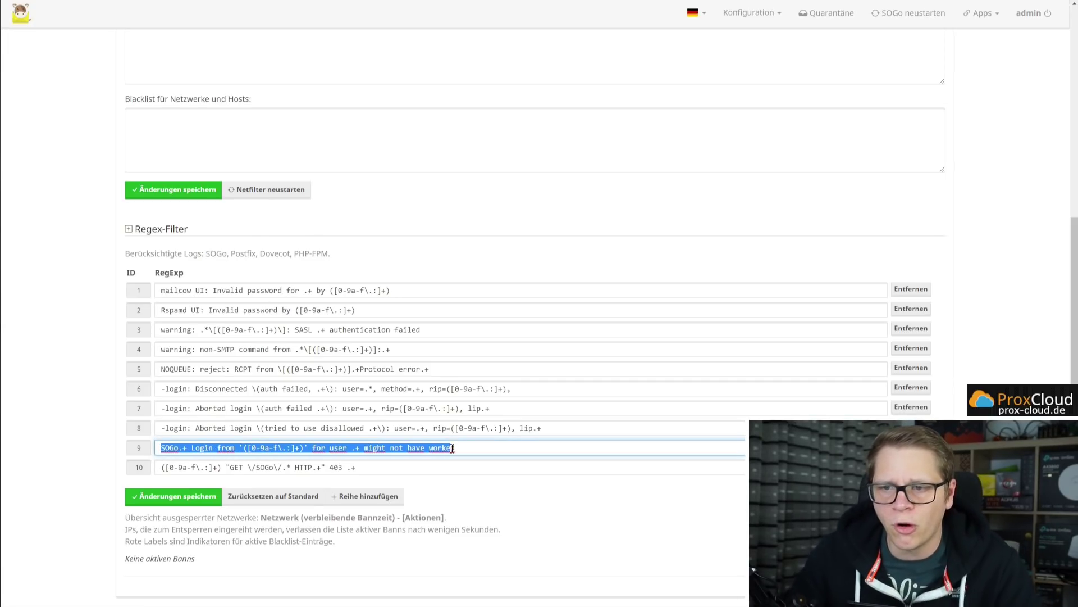
{"action": "left_click", "coordinate": [508, 489]}
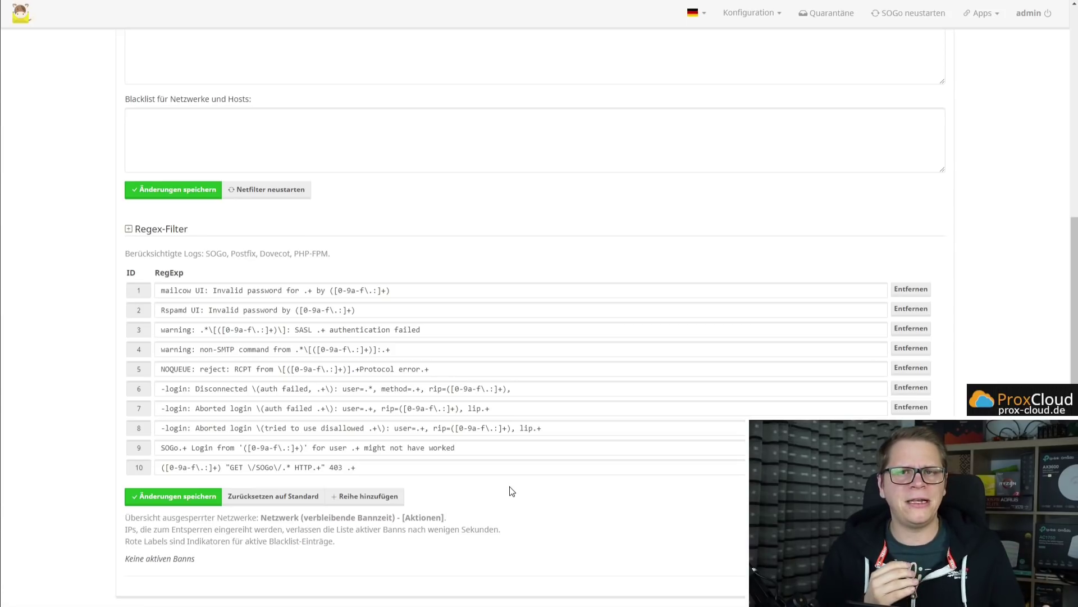
{"action": "scroll", "coordinate": [512, 491], "scroll_direction": "up", "scroll_amount": 6}
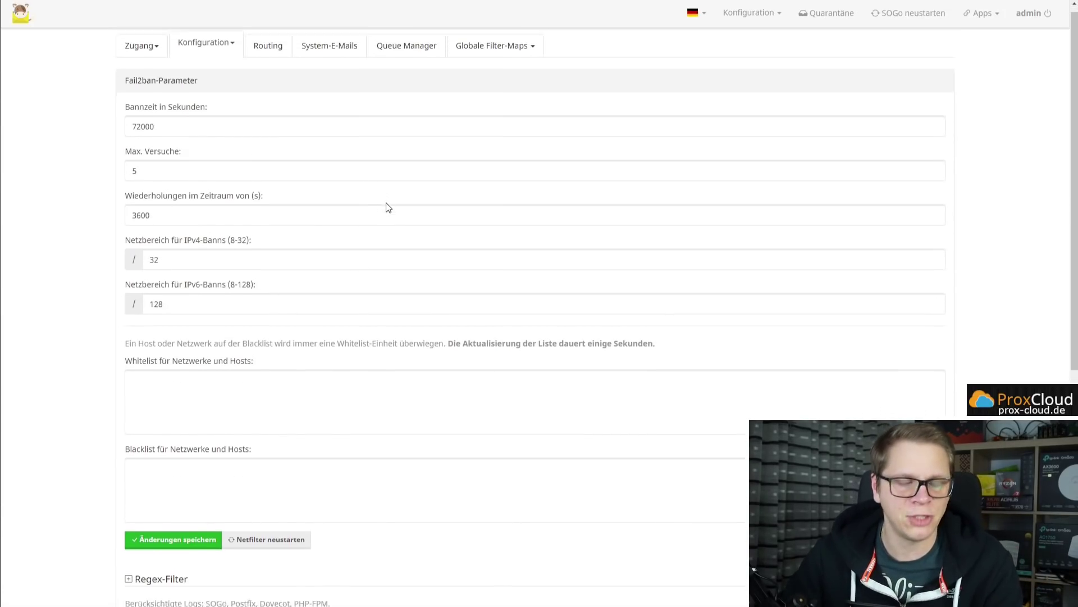
{"action": "scroll", "coordinate": [386, 207], "scroll_direction": "down", "scroll_amount": 6}
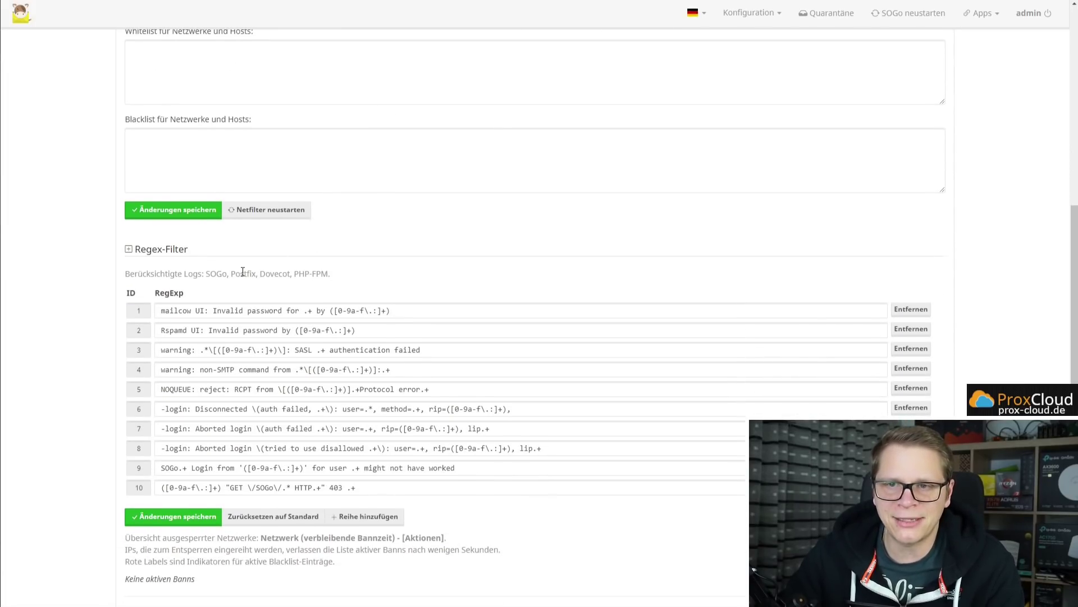
{"action": "double_click", "coordinate": [243, 273]}
{"action": "double_click", "coordinate": [278, 273]}
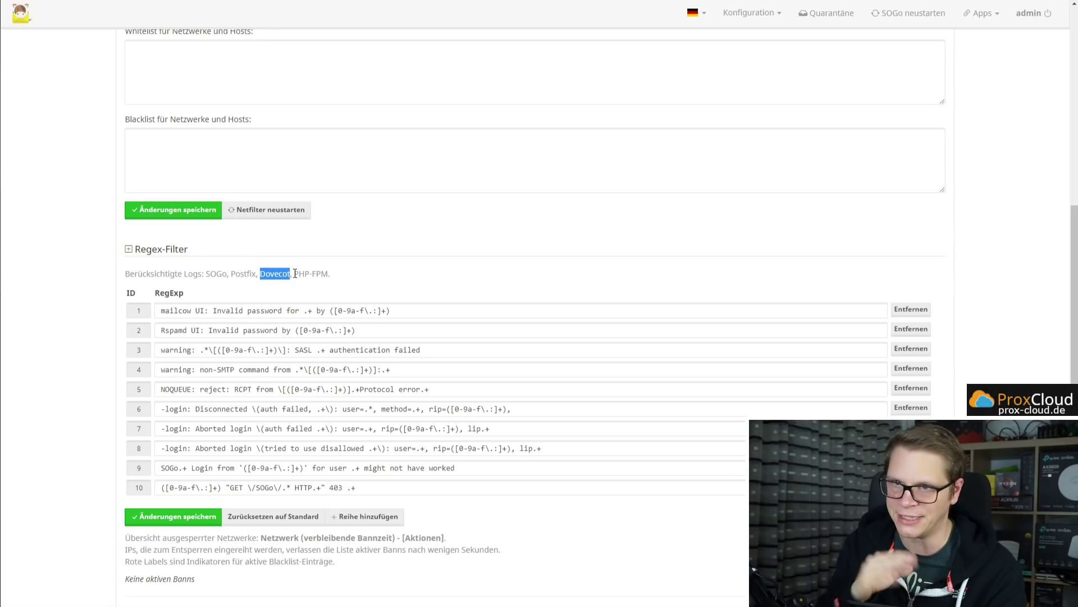
{"action": "left_click_drag", "start_coordinate": [295, 274], "coordinate": [330, 274]}
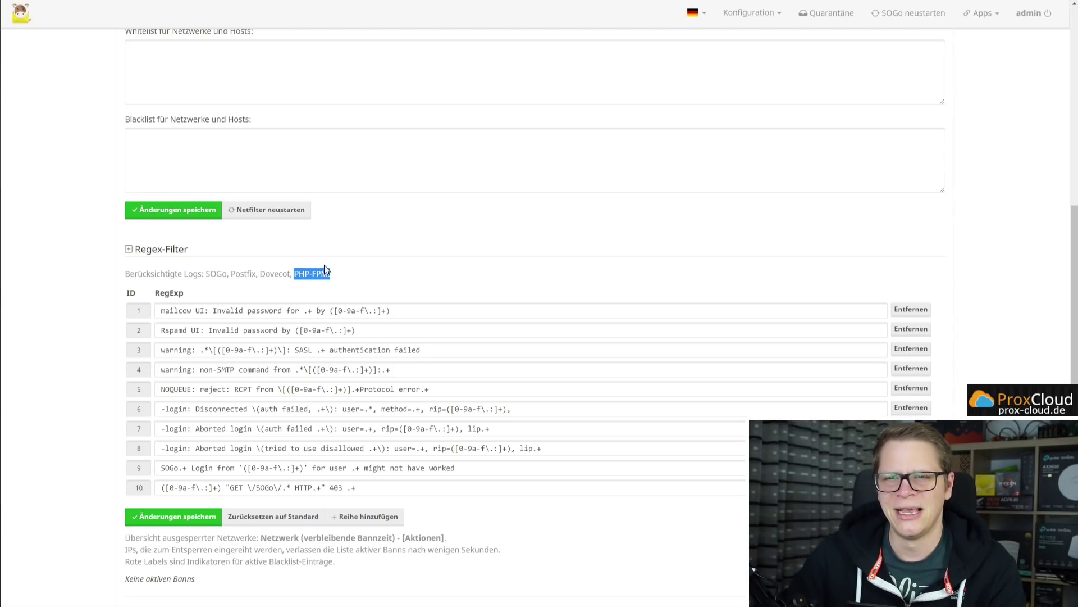
{"action": "left_click", "coordinate": [353, 280]}
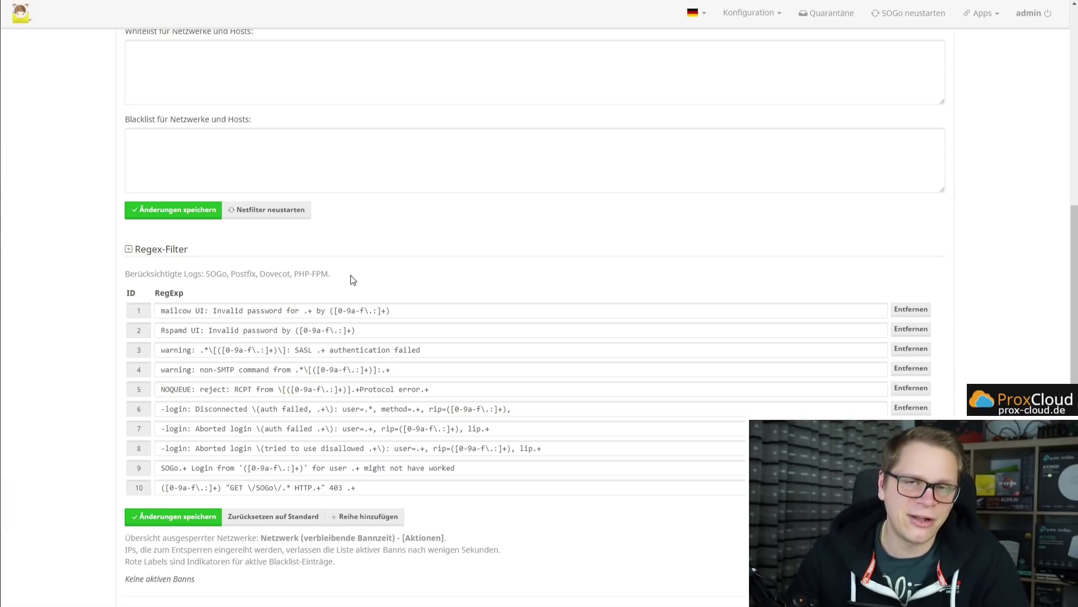
Return to PuTTY and add blank lines below the netfilter container listing.
{"action": "key", "text": "alt+Tab"}
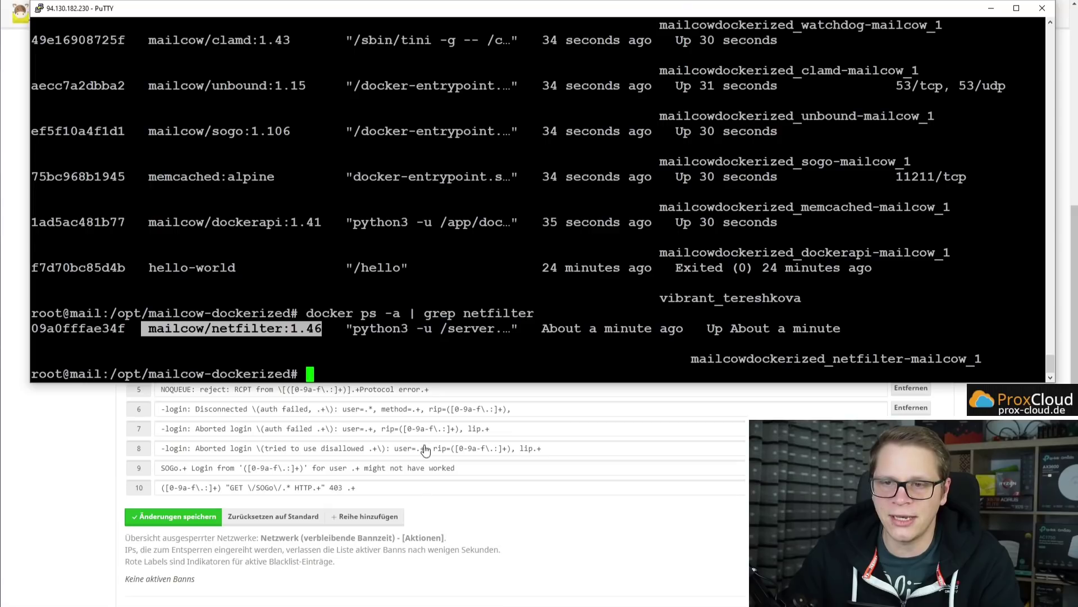
{"action": "key", "text": "Return"}
{"action": "key", "text": "Return"}
{"action": "key", "text": "Return"}
{"action": "key", "text": "Return"}
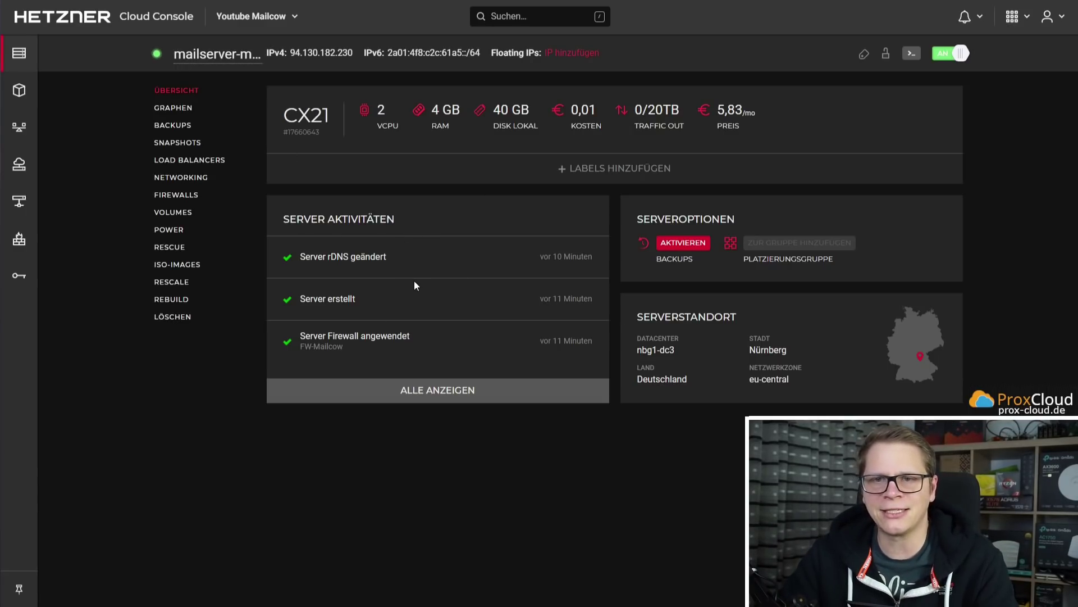
Confirm FW-Mailcow is applied with 9 rules on the server's Firewalls page, then return to PuTTY.
{"action": "left_click", "coordinate": [188, 200]}
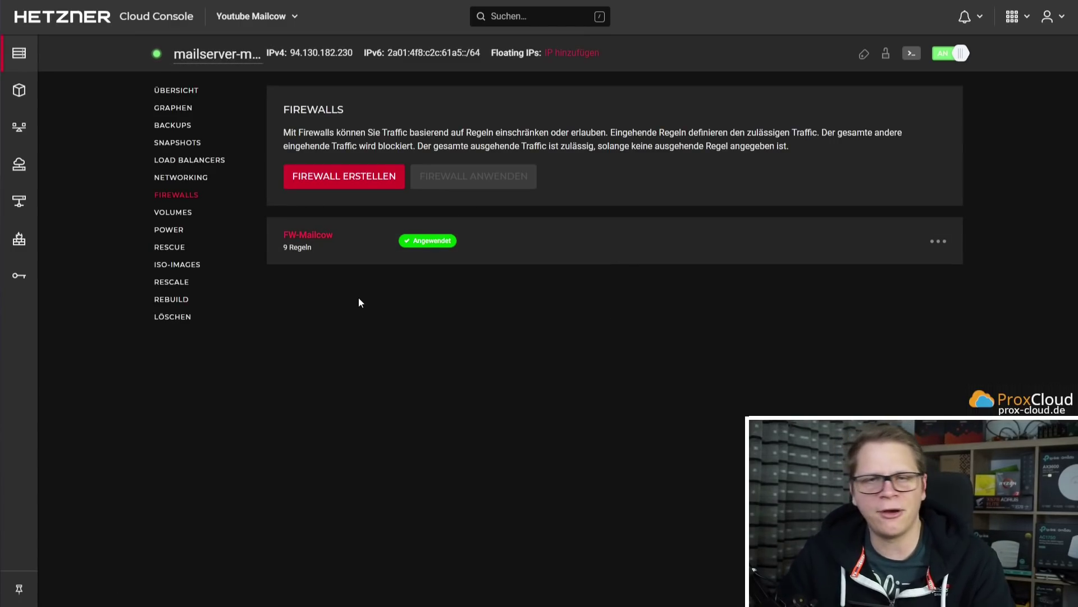
{"action": "key", "text": "alt+Tab"}
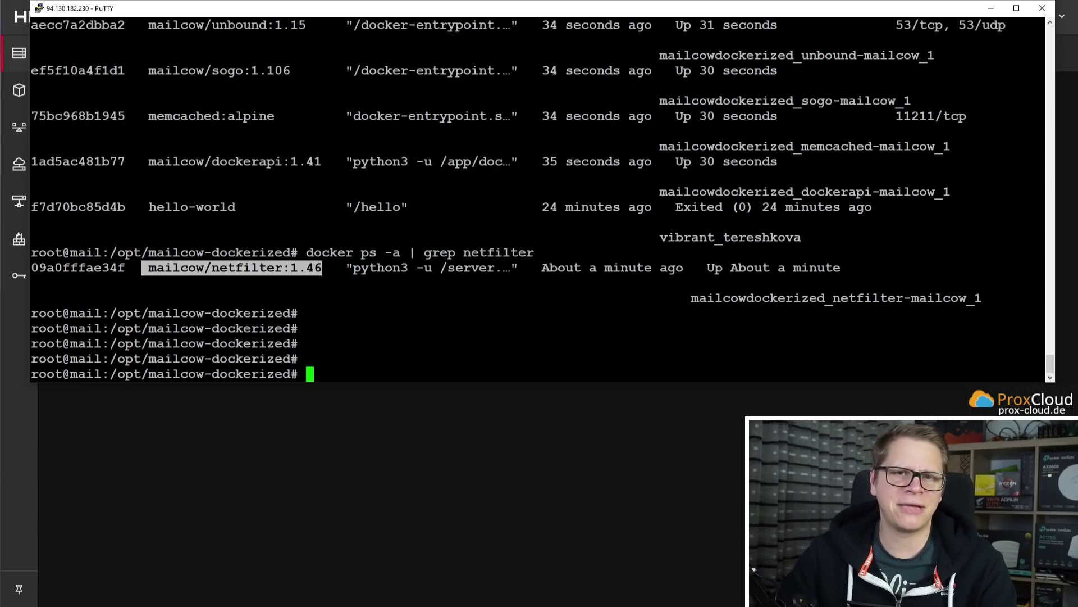
Install fail2ban 0.11.2-2 on the server with apt install fail2ban.
{"action": "type", "text": "apt i"}
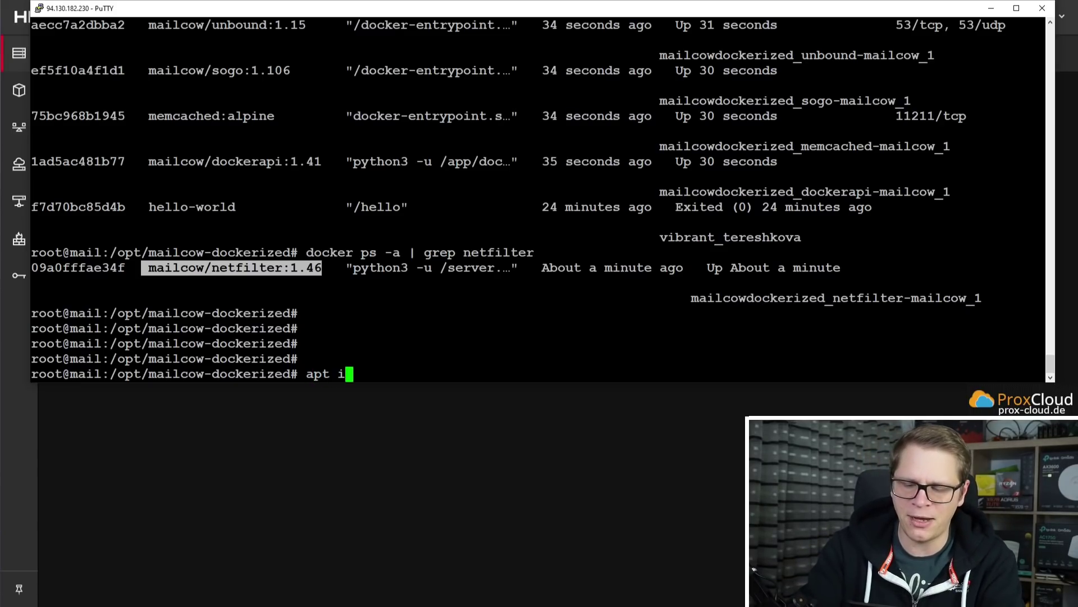
{"action": "type", "text": "nstall fail2ban"}
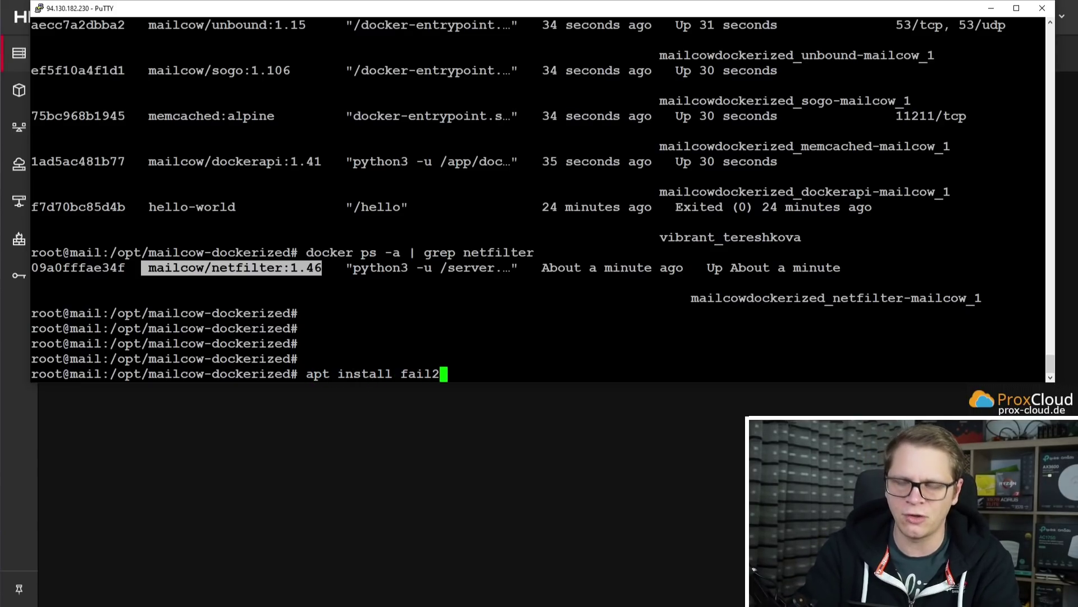
{"action": "key", "text": "Return"}
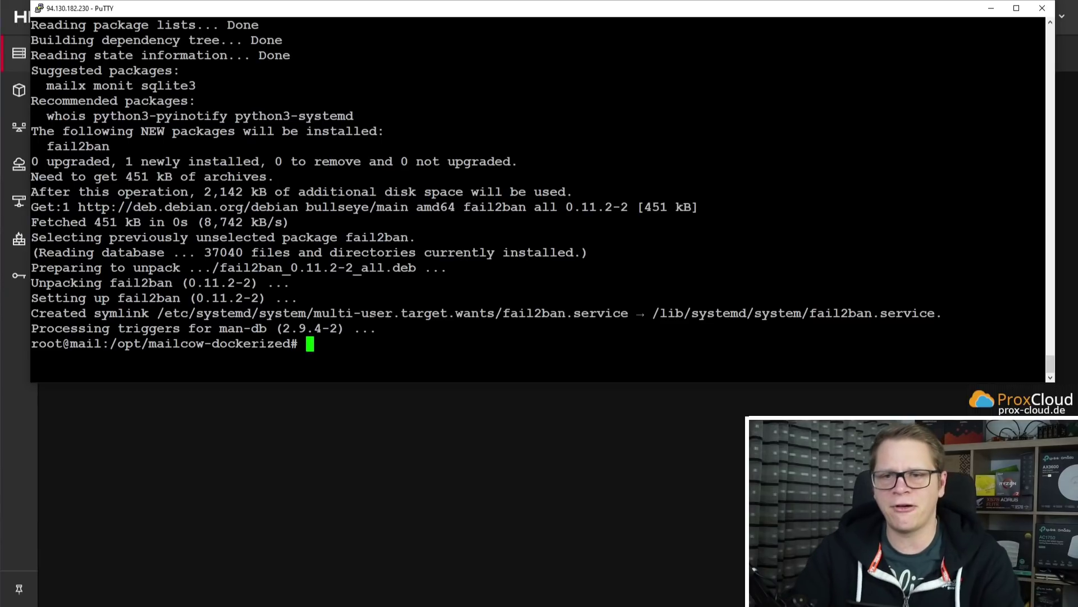
{"action": "key", "text": "Return"}
{"action": "key", "text": "Return"}
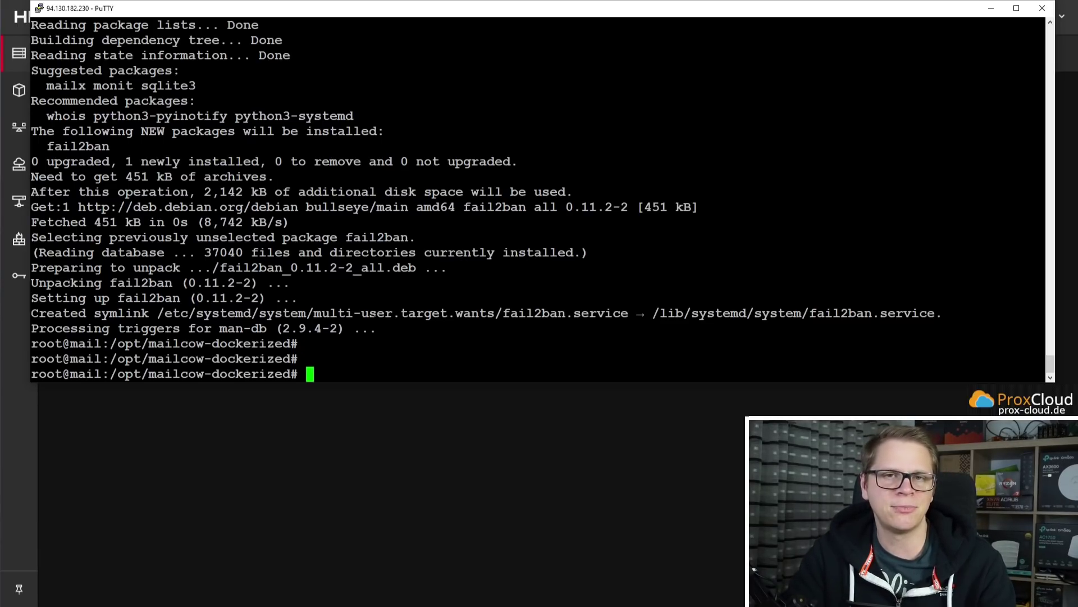
{"action": "type", "text": "fail2ban-"}
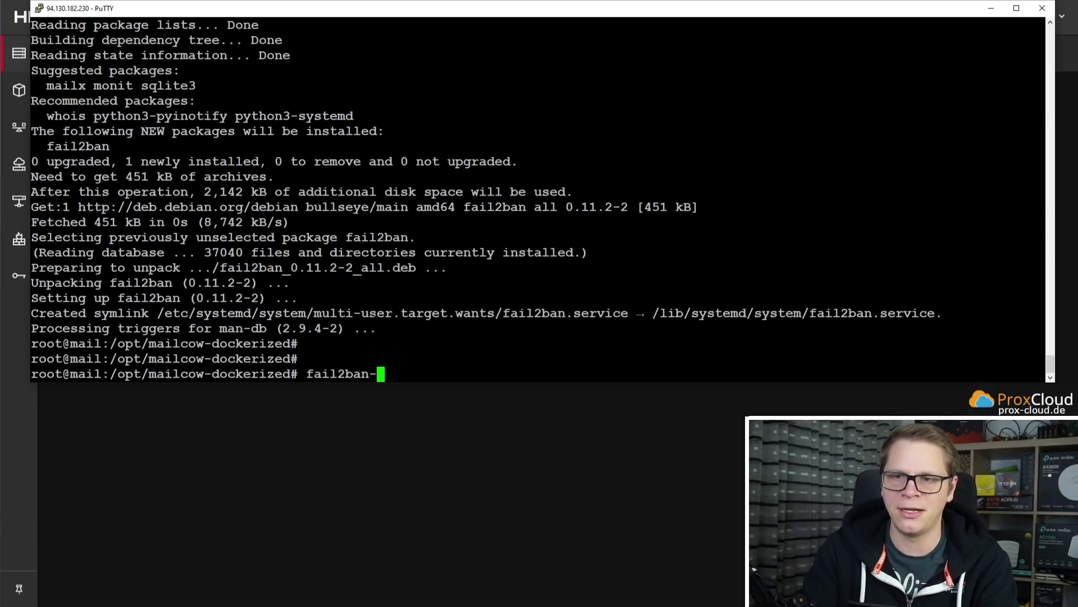